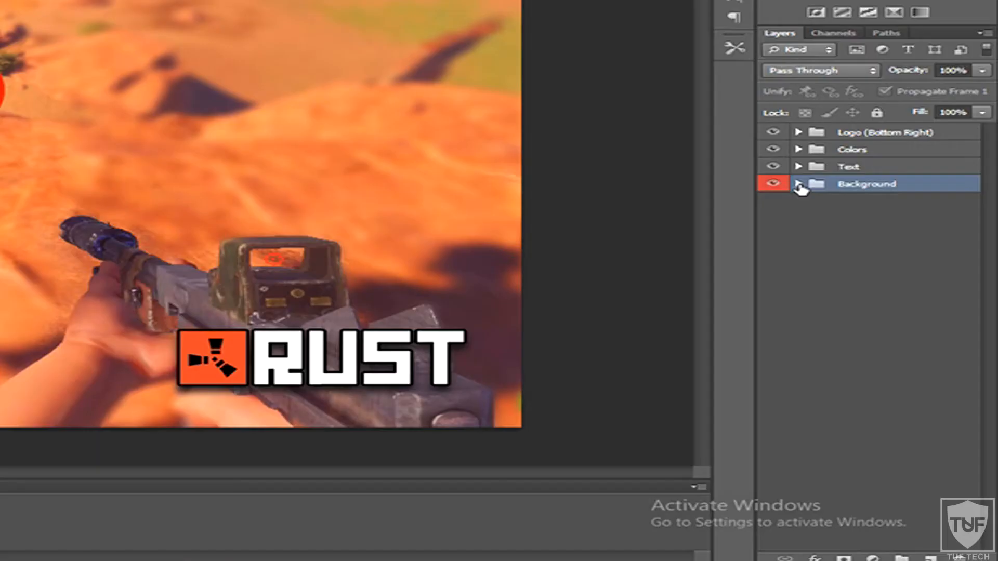
Expand the Background group and move Layer 7 out of it to the bottom of the layer stack.
{"action": "left_click", "coordinate": [903, 287]}
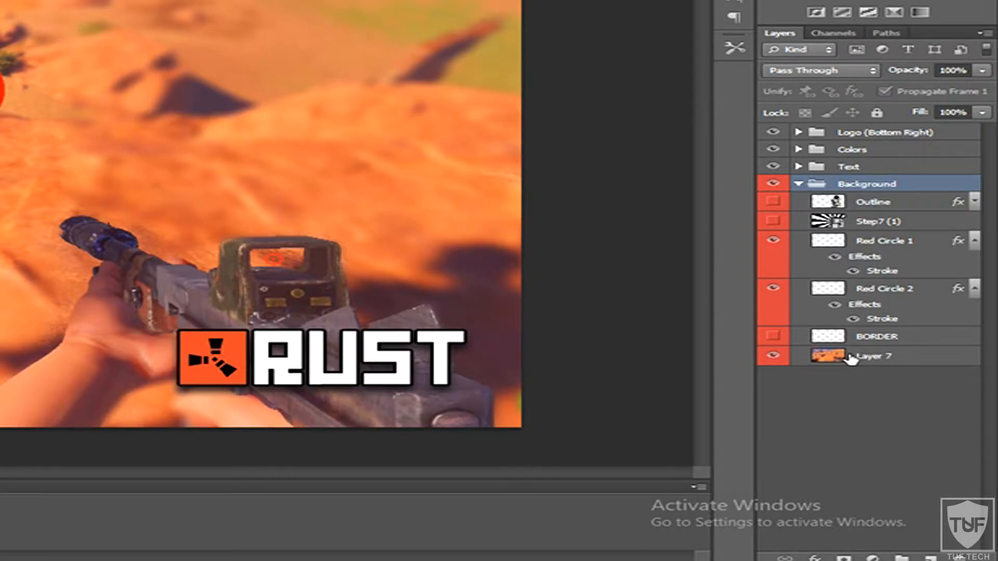
{"action": "left_click", "coordinate": [875, 357]}
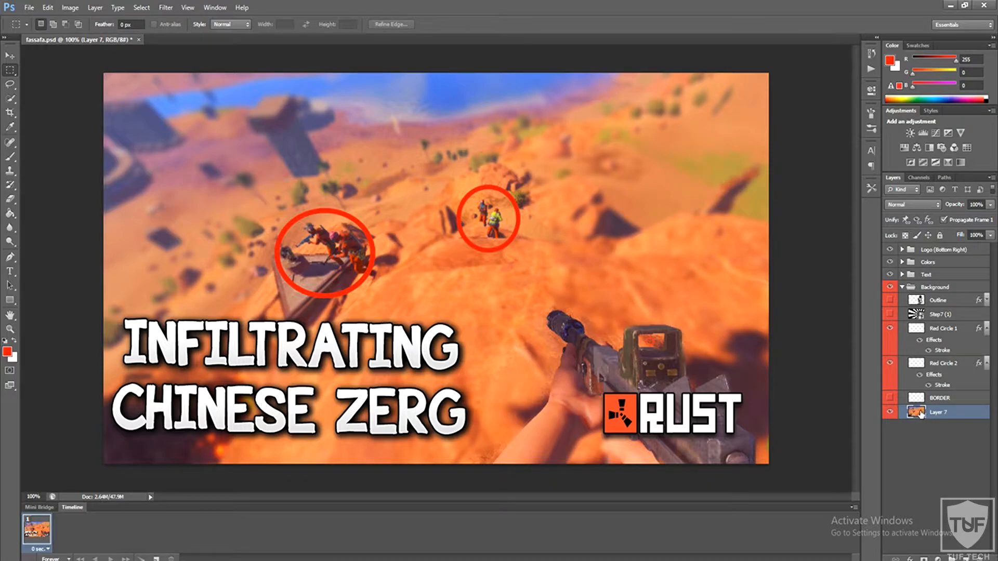
{"action": "mouse_move", "coordinate": [924, 413]}
{"action": "left_mouse_down"}
{"action": "mouse_move", "coordinate": [930, 551]}
{"action": "mouse_move", "coordinate": [930, 422]}
{"action": "left_mouse_up"}
{"action": "left_click_drag", "start_coordinate": [926, 414], "coordinate": [905, 281]}
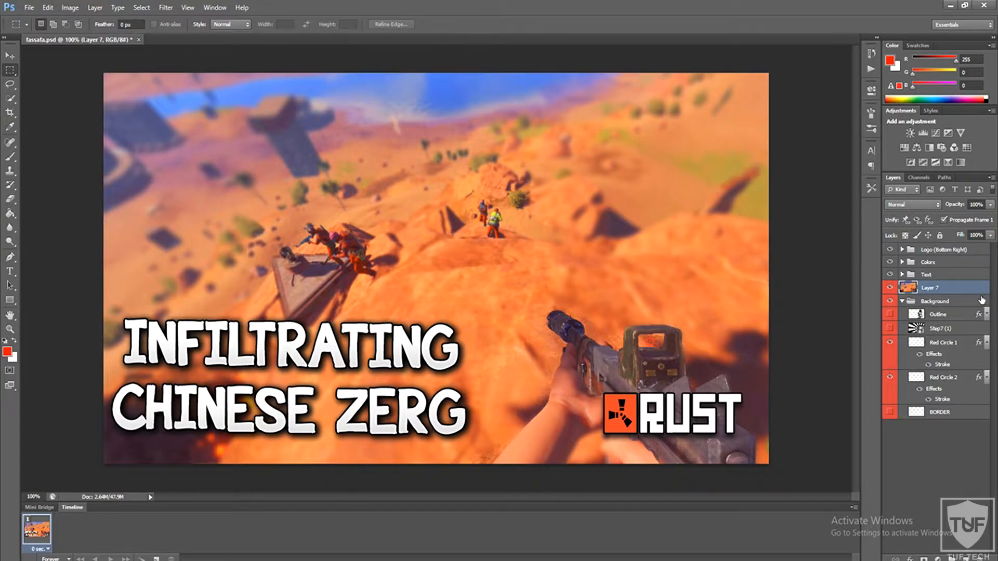
{"action": "left_click_drag", "start_coordinate": [932, 289], "coordinate": [940, 435]}
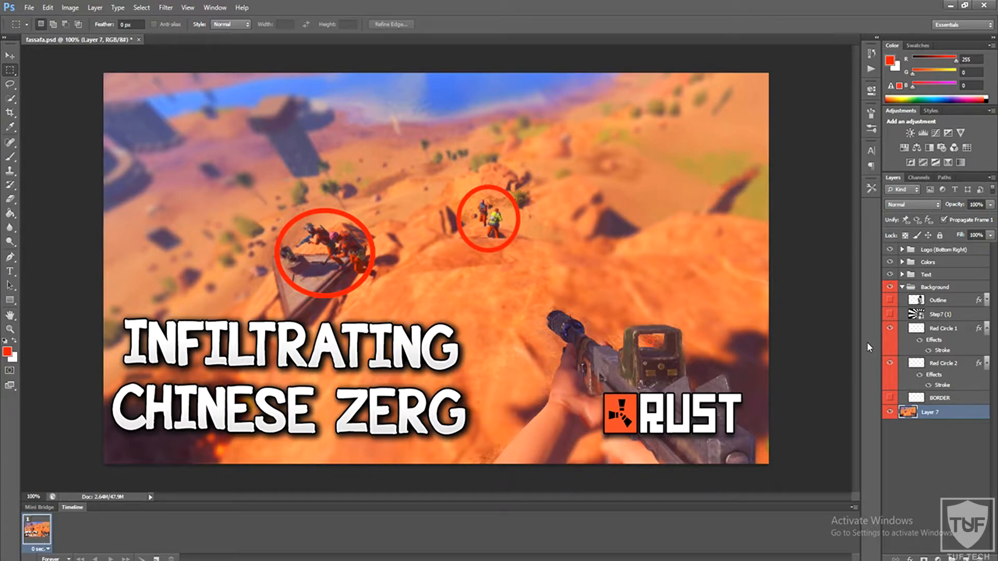
Show the BORDER layer and set its opacity to 100%.
{"action": "left_click", "coordinate": [889, 398]}
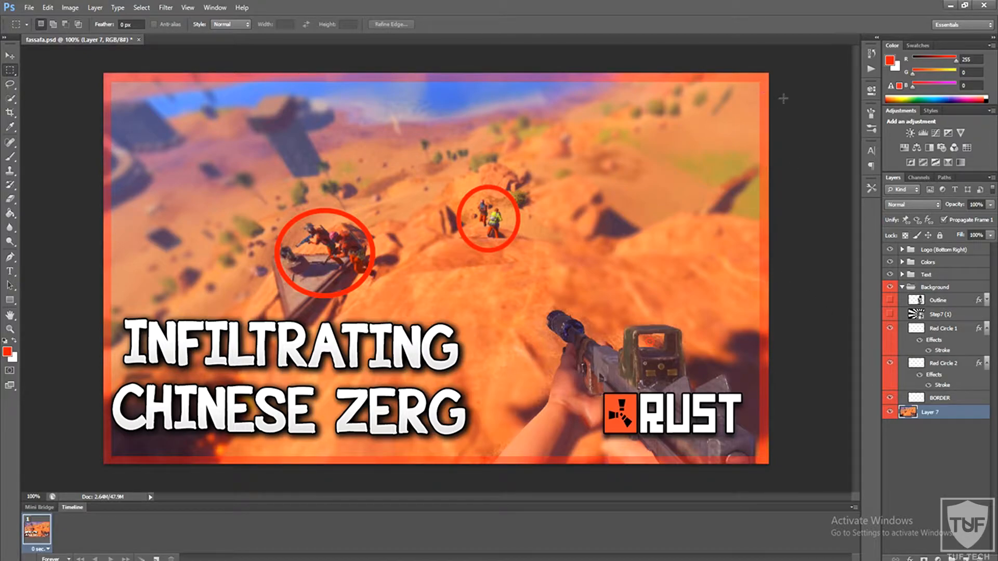
{"action": "left_click", "coordinate": [942, 401]}
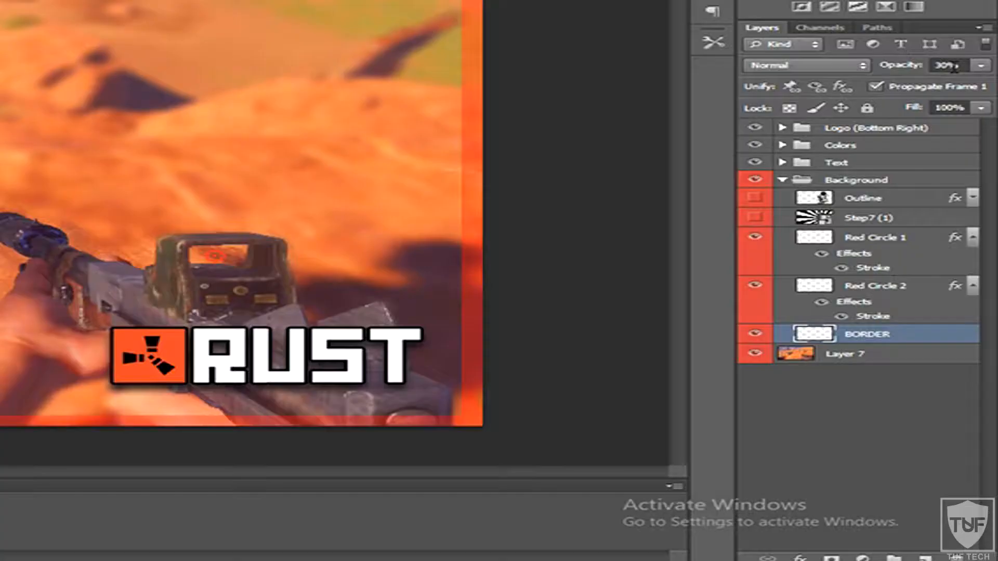
{"action": "left_click_drag", "start_coordinate": [977, 205], "coordinate": [969, 205]}
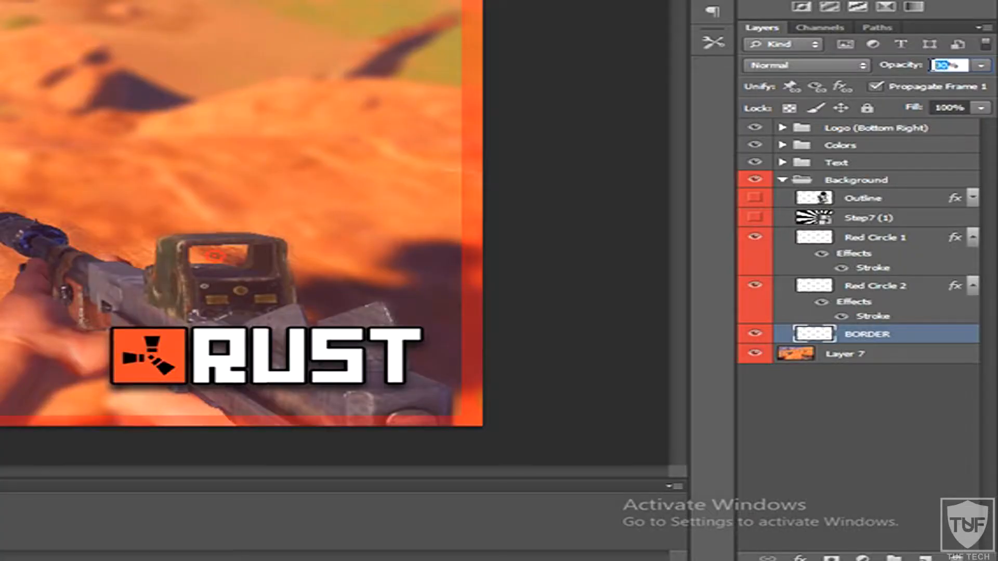
{"action": "type", "text": "100"}
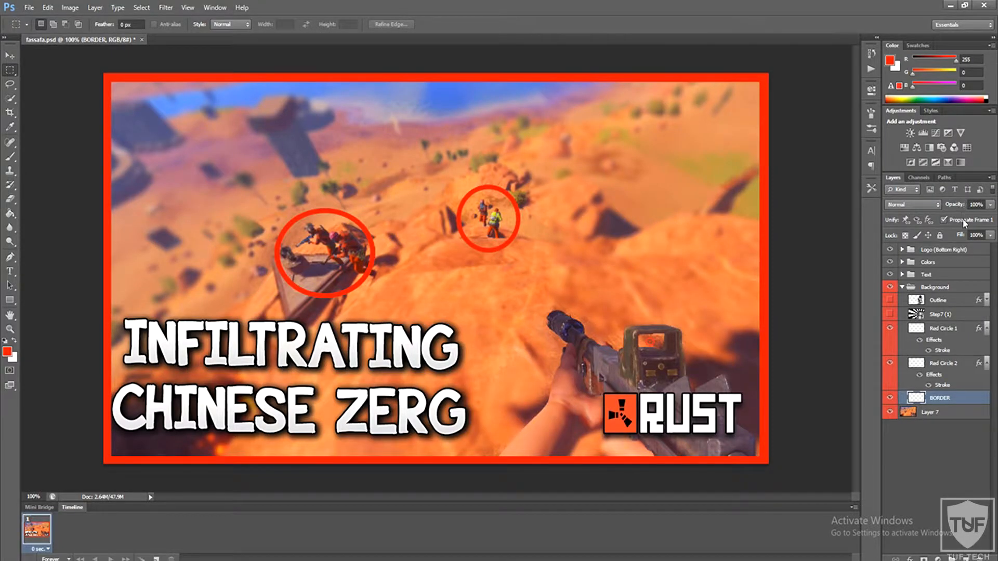
Lower the BORDER layer's opacity to about 29% and restore it to 100%.
{"action": "left_click", "coordinate": [989, 206]}
{"action": "left_click_drag", "start_coordinate": [986, 218], "coordinate": [957, 223]}
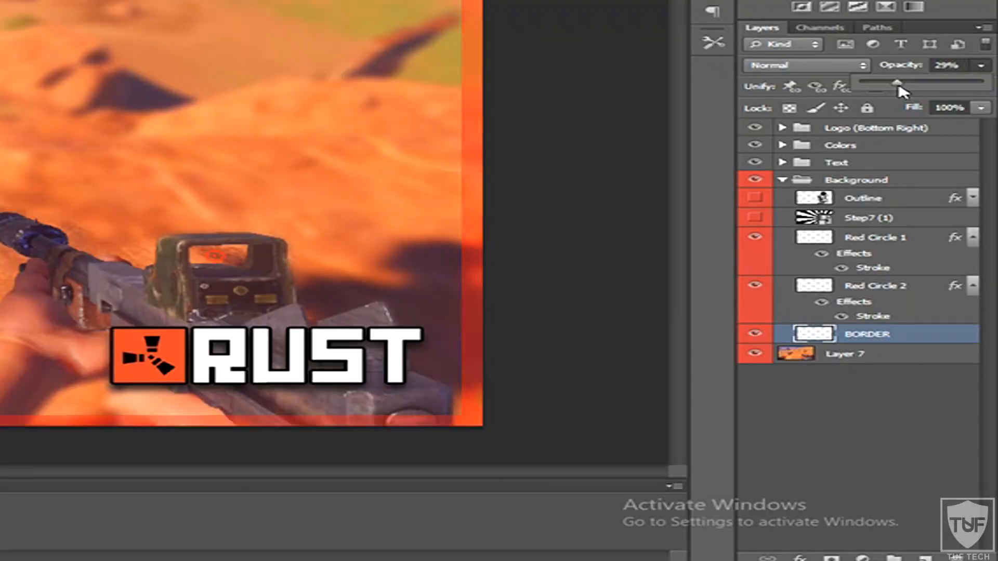
{"action": "left_click_drag", "start_coordinate": [902, 92], "coordinate": [981, 85]}
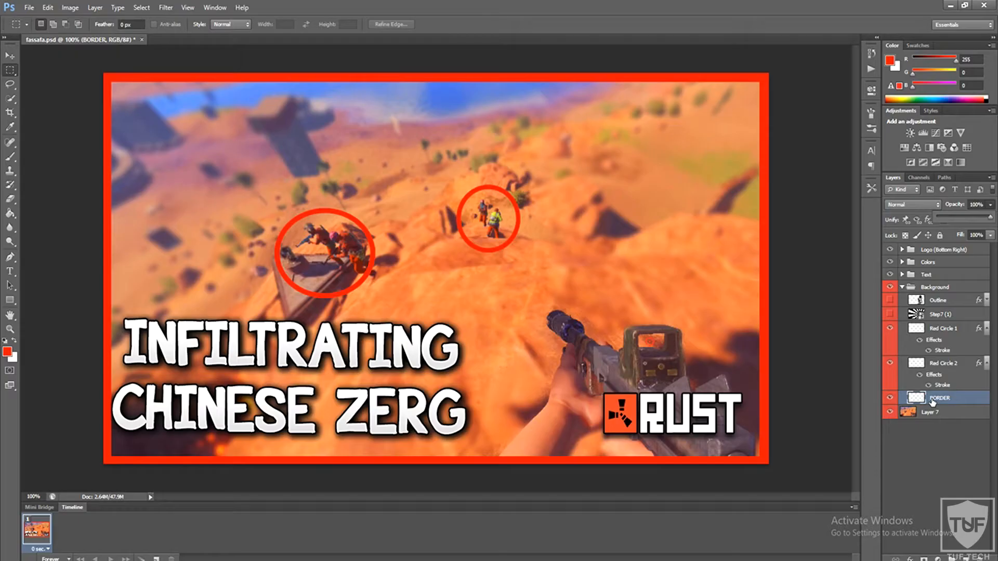
Try a Color Overlay in different colours on the BORDER layer and discard it.
{"action": "right_click", "coordinate": [928, 398]}
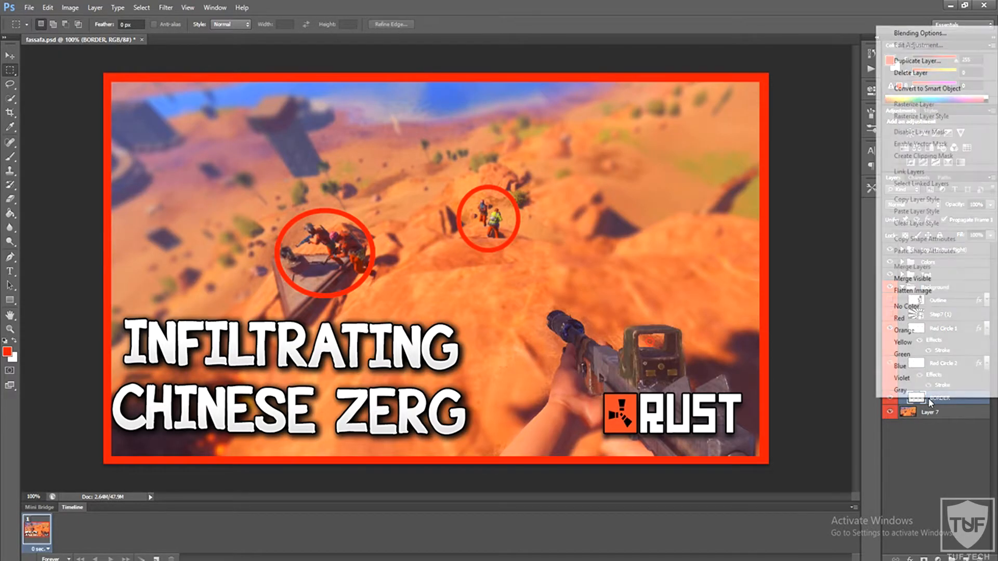
{"action": "left_click", "coordinate": [905, 32]}
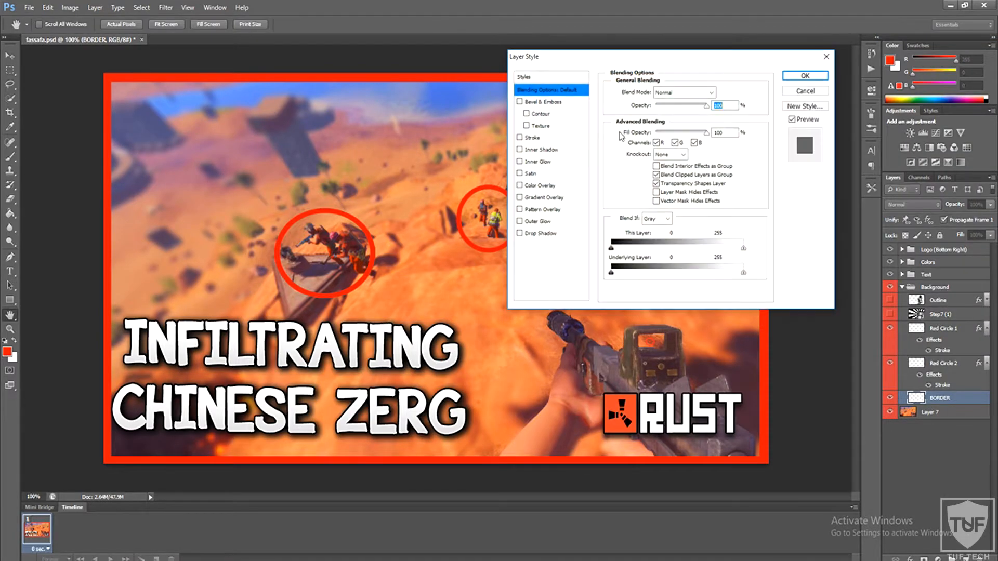
{"action": "left_click", "coordinate": [521, 186]}
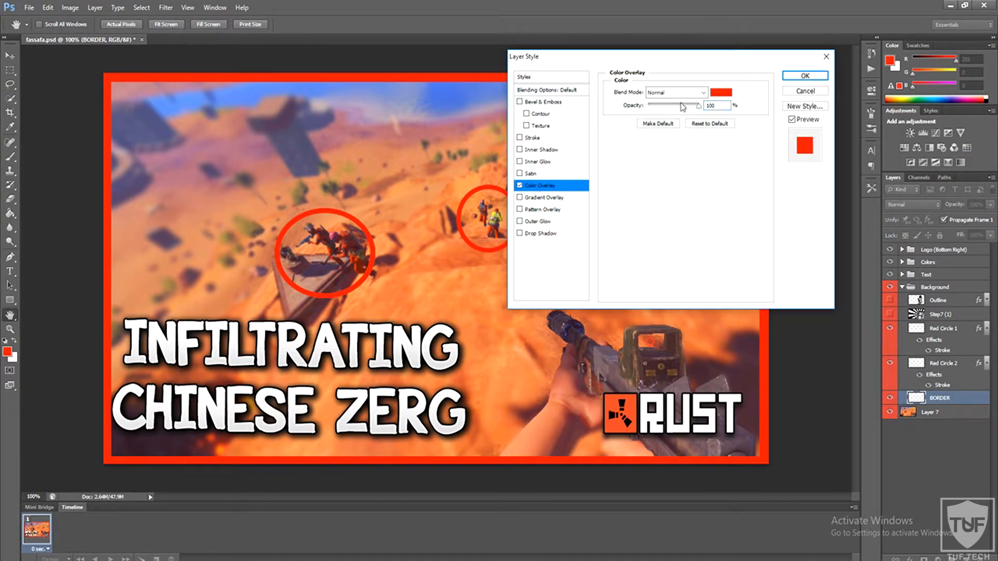
{"action": "left_click", "coordinate": [720, 93]}
{"action": "left_click", "coordinate": [506, 159]}
{"action": "left_click_drag", "start_coordinate": [497, 135], "coordinate": [703, 105]}
{"action": "left_click", "coordinate": [677, 143]}
{"action": "mouse_move", "coordinate": [677, 143]}
{"action": "left_mouse_down"}
{"action": "mouse_move", "coordinate": [675, 153]}
{"action": "mouse_move", "coordinate": [702, 127]}
{"action": "mouse_move", "coordinate": [589, 126]}
{"action": "mouse_move", "coordinate": [643, 166]}
{"action": "mouse_move", "coordinate": [699, 143]}
{"action": "mouse_move", "coordinate": [702, 206]}
{"action": "left_mouse_up"}
{"action": "left_click", "coordinate": [715, 201]}
{"action": "left_click", "coordinate": [715, 239]}
{"action": "left_click", "coordinate": [701, 130]}
{"action": "left_click", "coordinate": [803, 134]}
{"action": "key", "text": "Escape"}
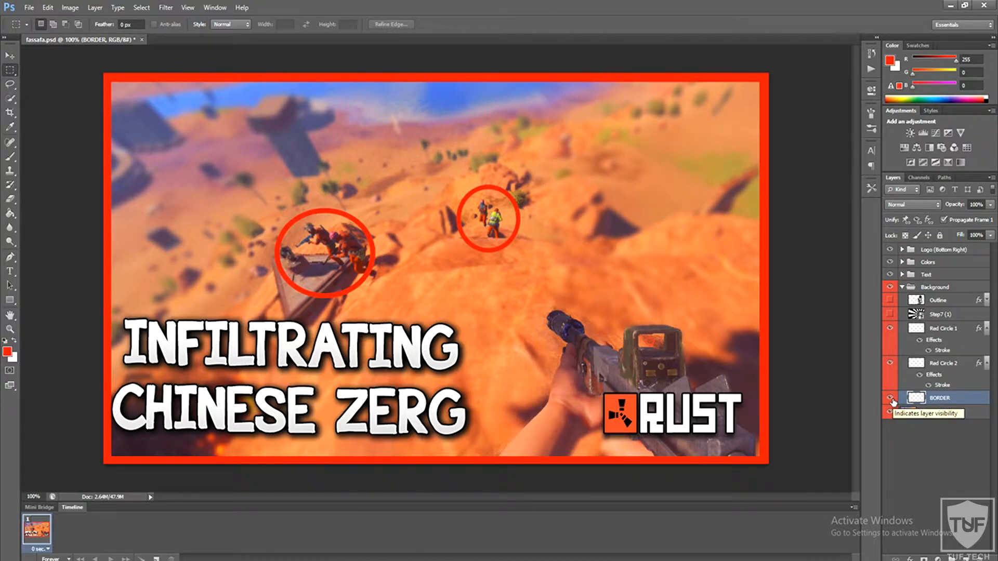
Hide the BORDER layer.
{"action": "mouse_move", "coordinate": [962, 400]}
{"action": "left_mouse_down"}
{"action": "mouse_move", "coordinate": [964, 559]}
{"action": "mouse_move", "coordinate": [961, 401]}
{"action": "left_mouse_up"}
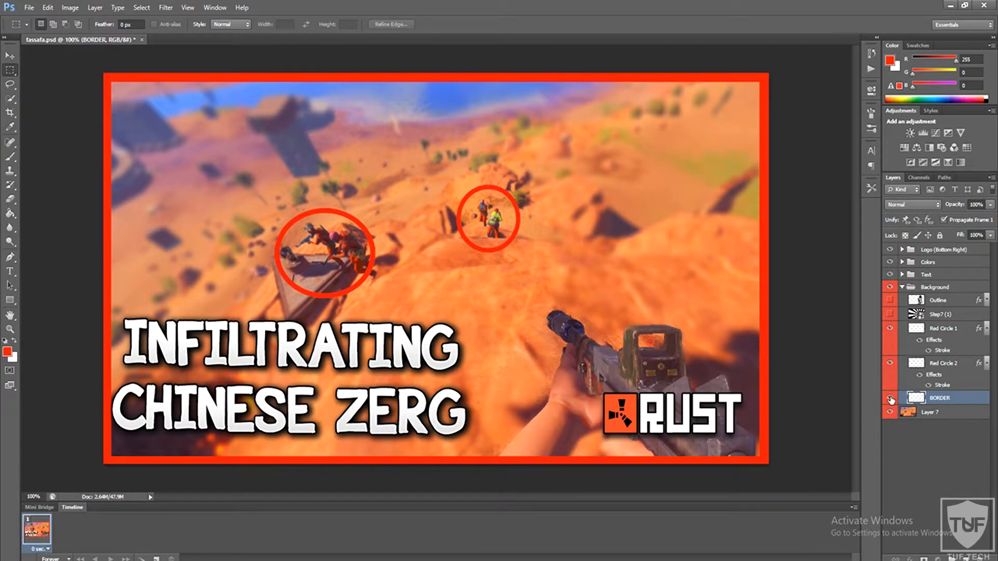
{"action": "left_click", "coordinate": [890, 399]}
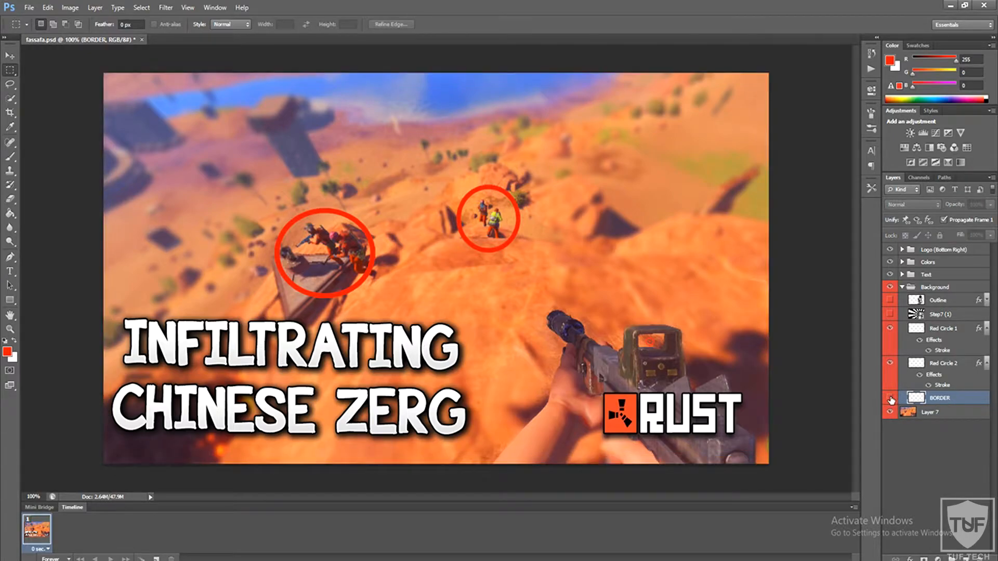
Try a different Stroke size in the layer style of Red Circle 1 and discard the change.
{"action": "left_click", "coordinate": [940, 328]}
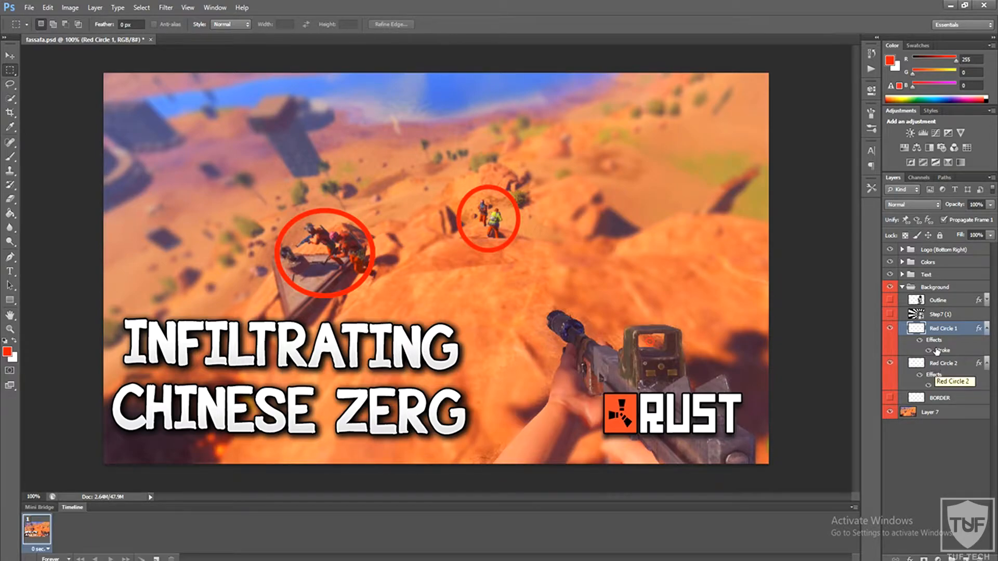
{"action": "right_click", "coordinate": [941, 329]}
{"action": "left_click", "coordinate": [874, 202]}
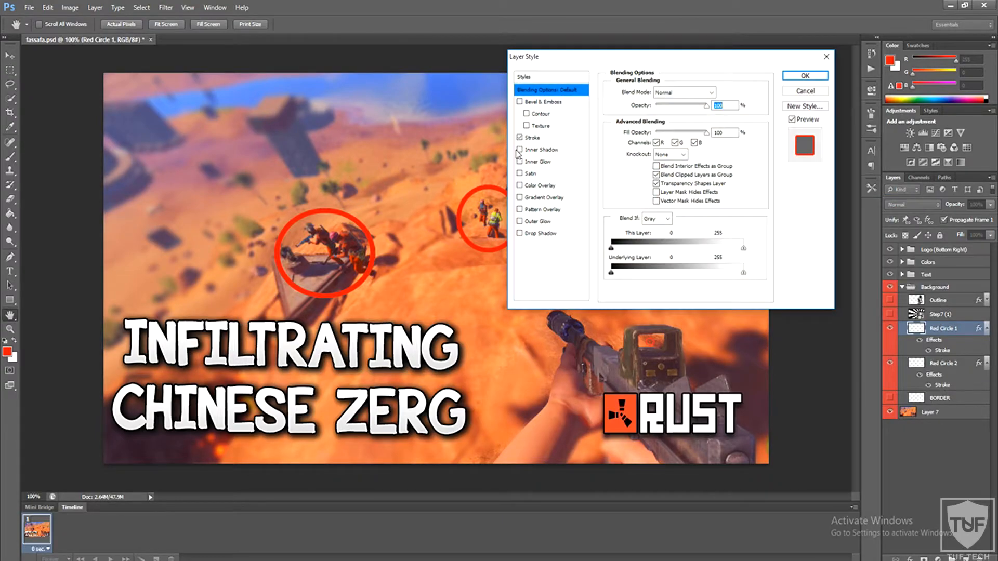
{"action": "left_click", "coordinate": [529, 139]}
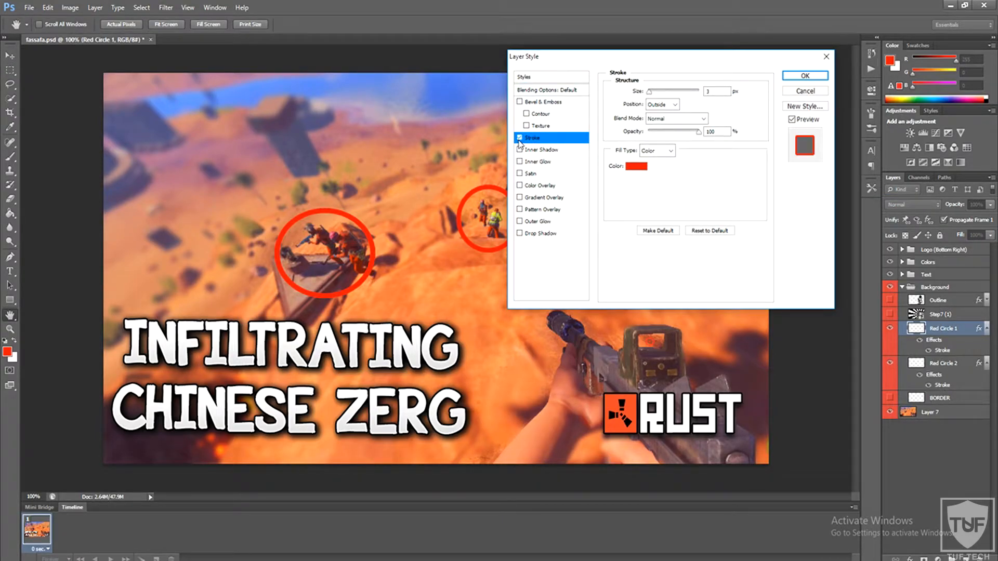
{"action": "mouse_move", "coordinate": [648, 94]}
{"action": "left_mouse_down"}
{"action": "mouse_move", "coordinate": [661, 96]}
{"action": "mouse_move", "coordinate": [653, 96]}
{"action": "left_mouse_up"}
{"action": "left_click", "coordinate": [793, 91]}
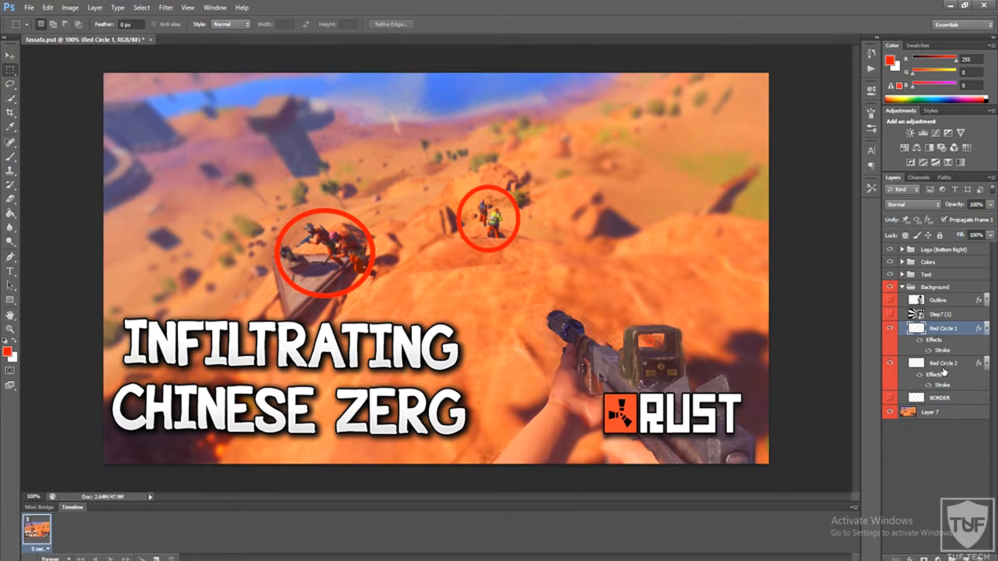
Toggle the visibility of both red circle layers, leaving Red Circle 1 shown and Red Circle 2 hidden.
{"action": "left_click", "coordinate": [891, 366]}
{"action": "left_click", "coordinate": [891, 331]}
{"action": "left_click", "coordinate": [891, 329]}
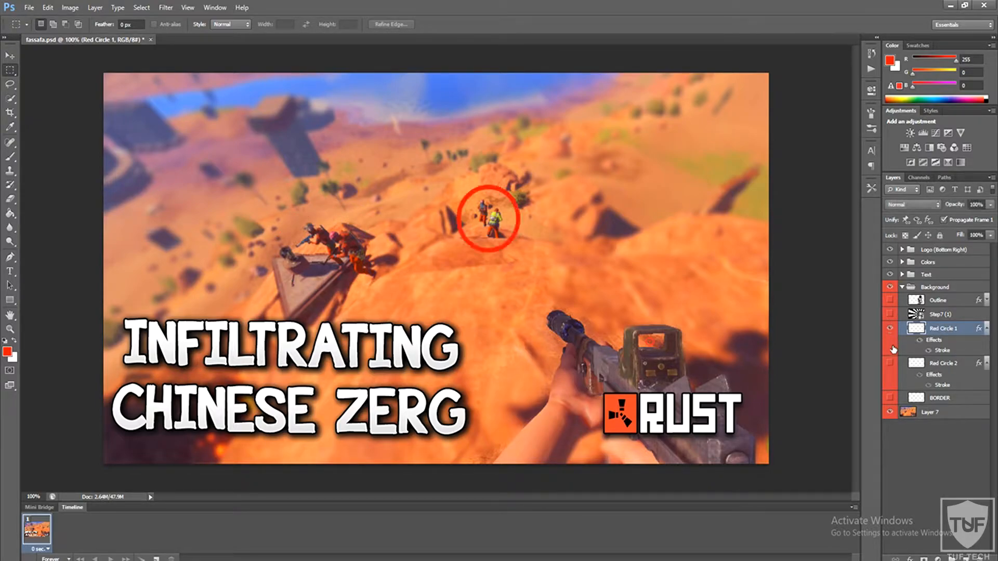
{"action": "left_click", "coordinate": [890, 363]}
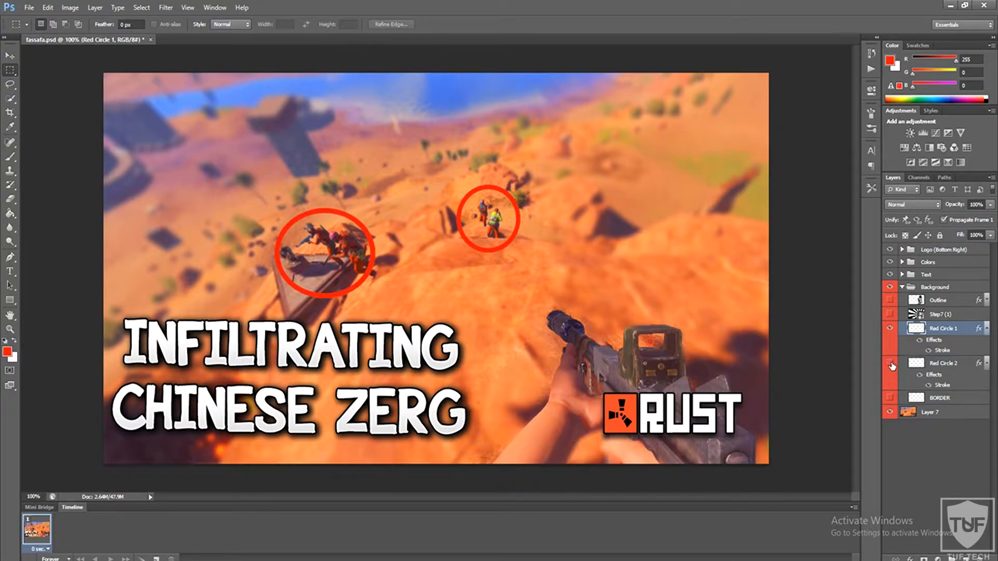
{"action": "left_click", "coordinate": [891, 364]}
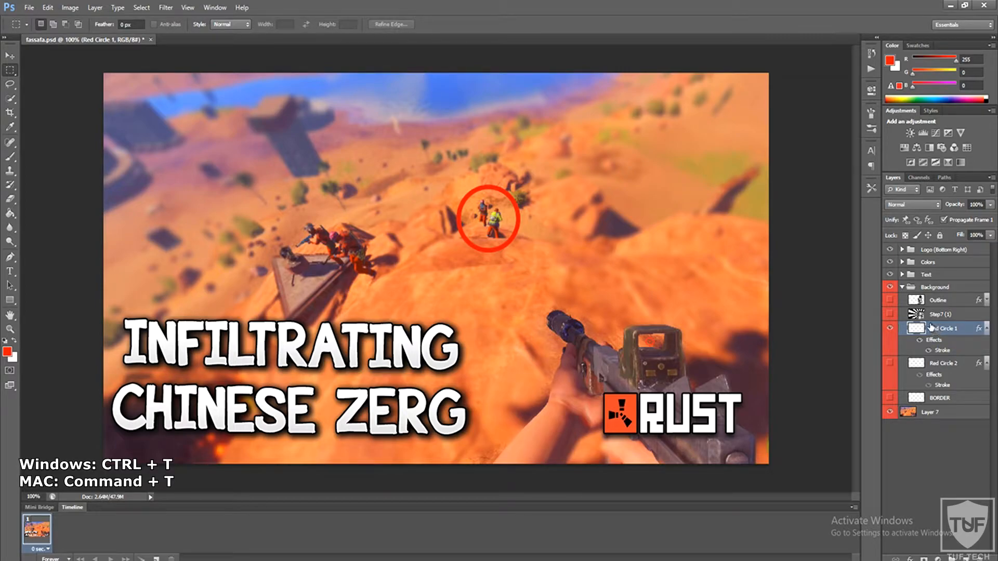
Try resizing Red Circle 1 and moving it over the group of characters on the platform with Free Transform.
{"action": "key", "text": "ctrl+t"}
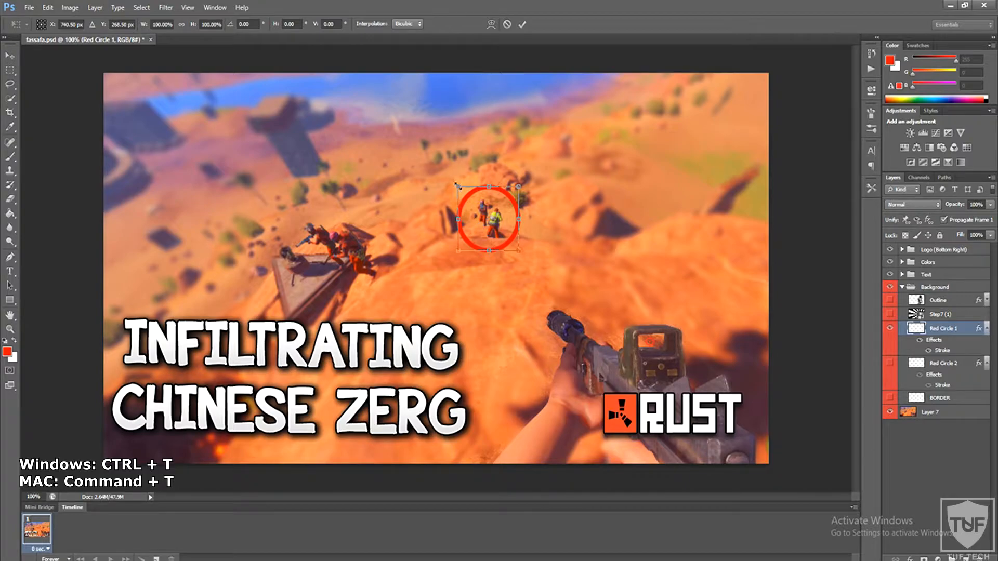
{"action": "left_click_drag", "start_coordinate": [455, 184], "coordinate": [417, 151]}
{"action": "left_click_drag", "start_coordinate": [476, 185], "coordinate": [297, 229]}
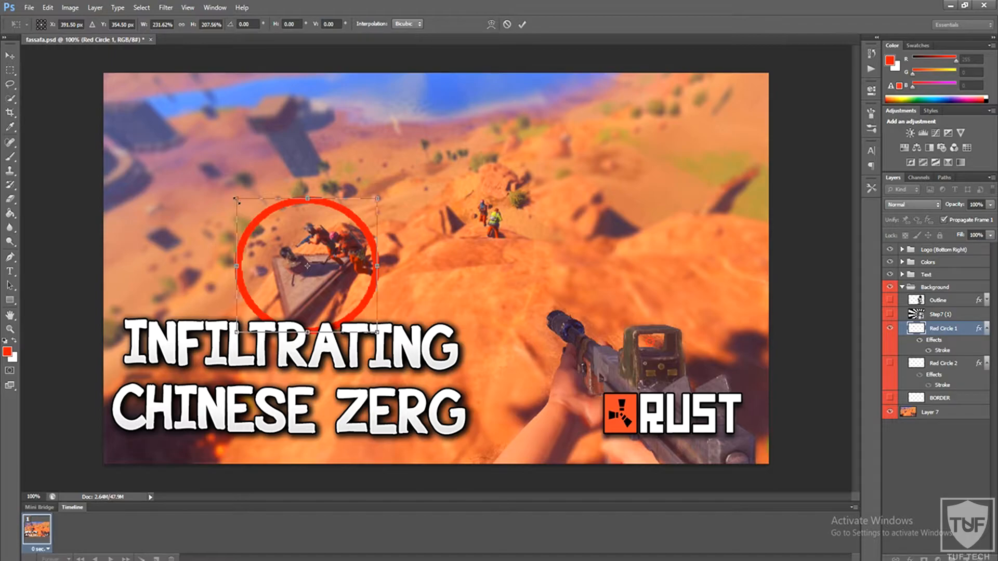
{"action": "left_click_drag", "start_coordinate": [235, 198], "coordinate": [290, 254]}
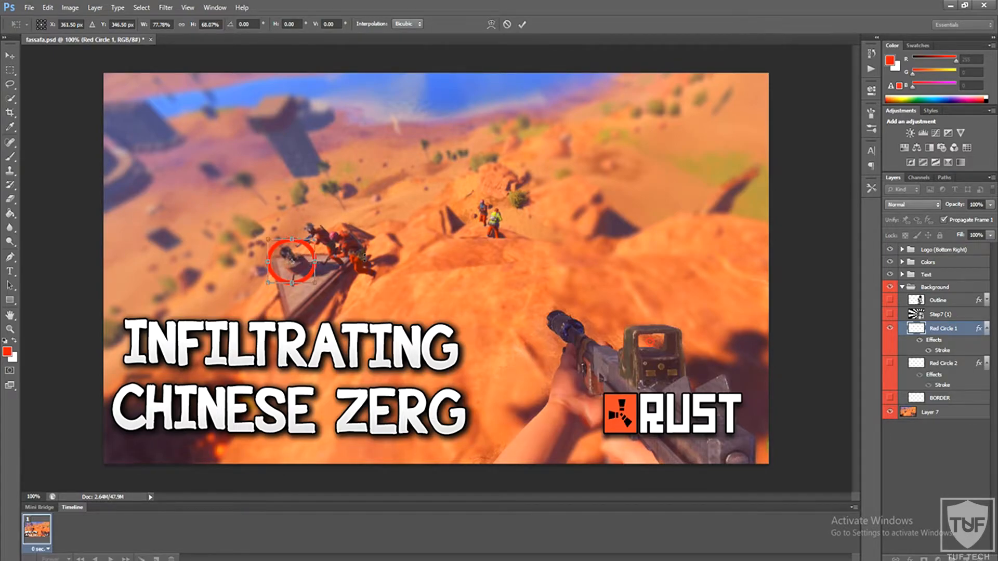
{"action": "key", "text": "Return"}
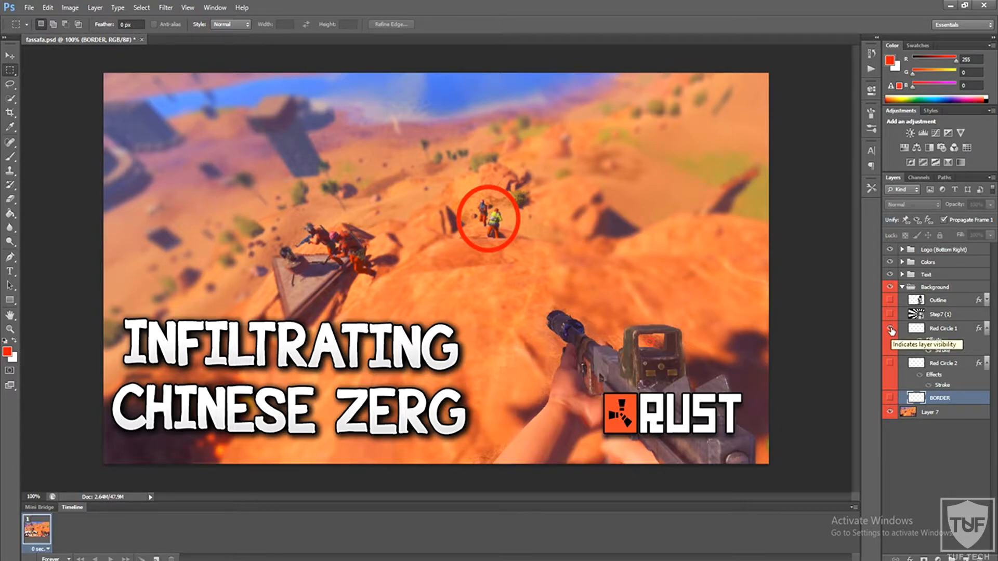
Hide Red Circle 1 and show the Step7 (1) sunburst layer.
{"action": "left_click", "coordinate": [890, 329]}
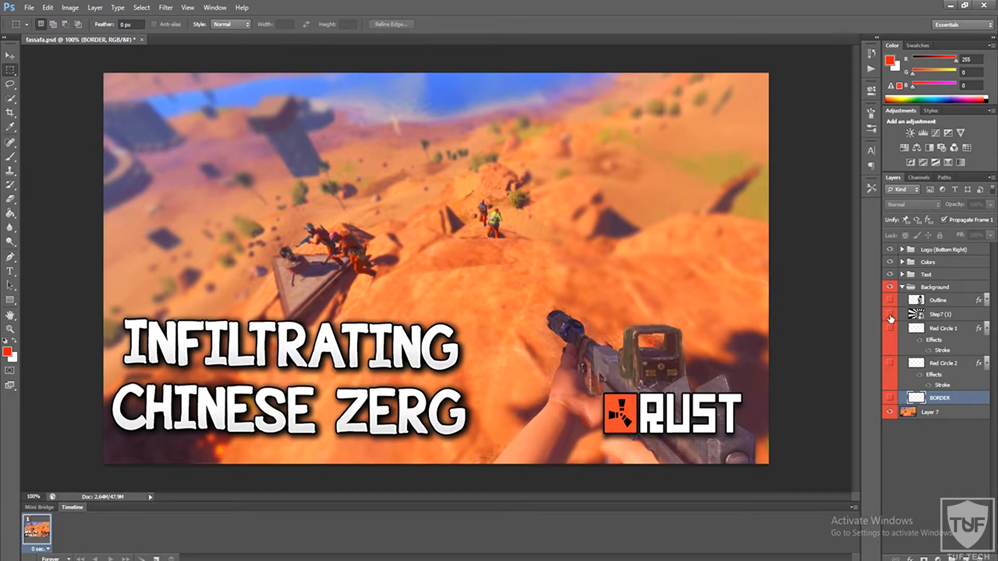
{"action": "left_click", "coordinate": [942, 315]}
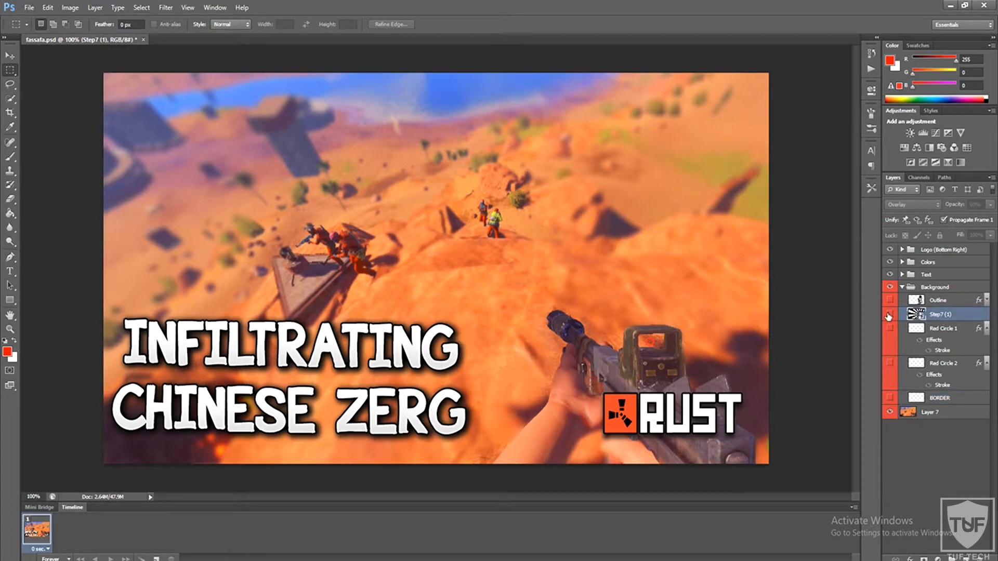
{"action": "left_click", "coordinate": [889, 315]}
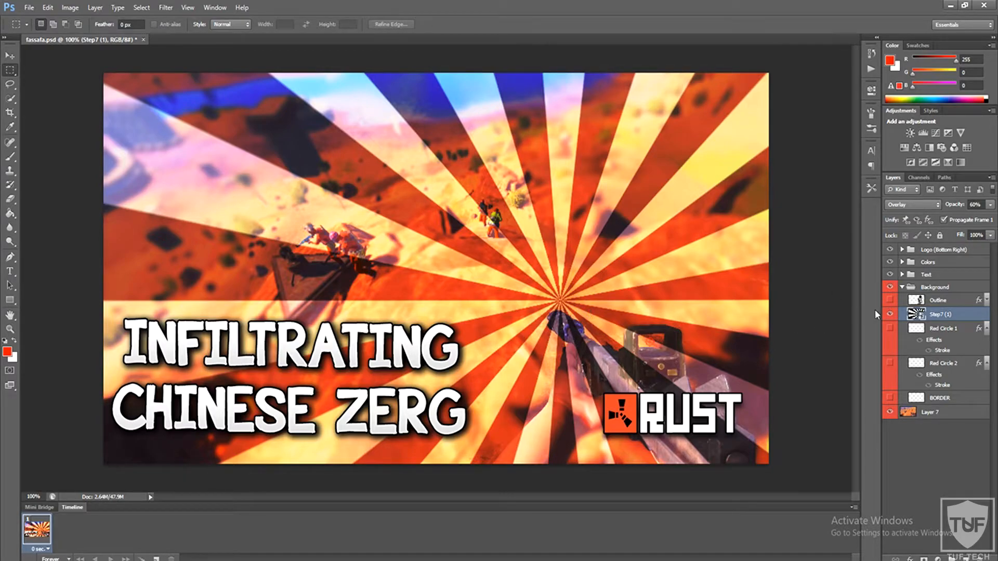
Show the Outline layer with the astronaut, toggling it off and on once to compare.
{"action": "left_click", "coordinate": [891, 301]}
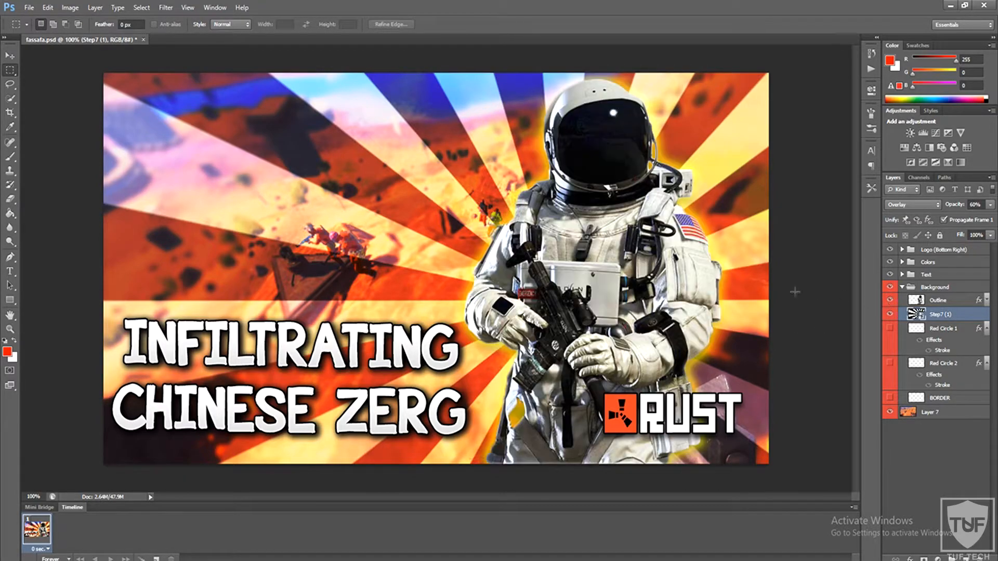
{"action": "left_click", "coordinate": [888, 301]}
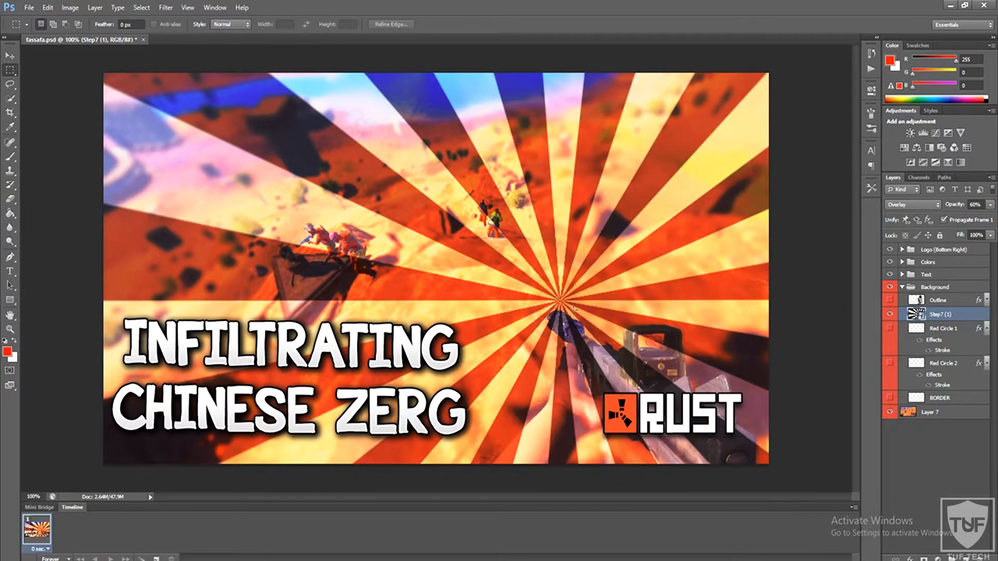
{"action": "left_click", "coordinate": [890, 301]}
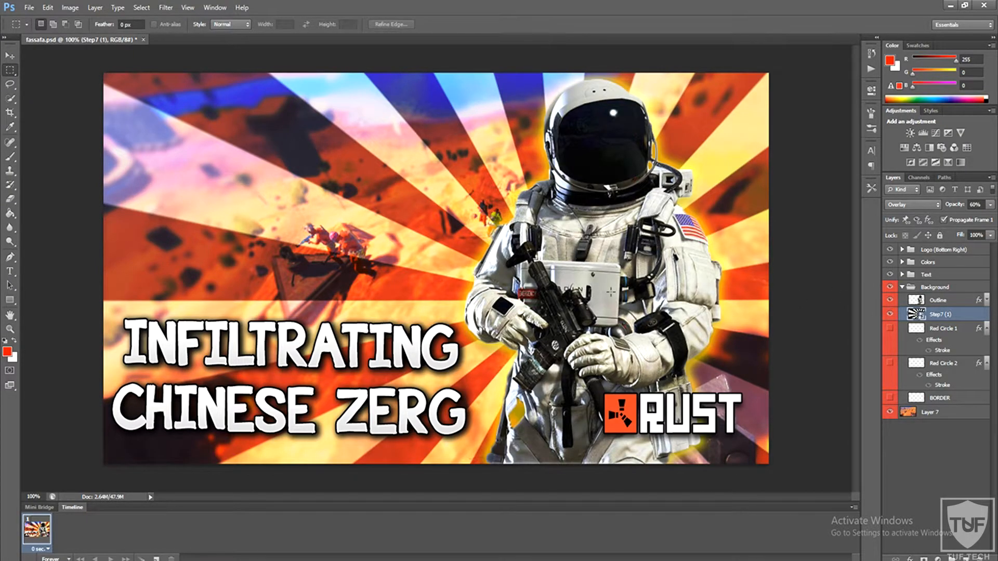
Try a Gradient Overlay on the Step7 (1) sunburst layer with the Screen, Soft Light, Pin Light and Vivid Light blend modes.
{"action": "right_click", "coordinate": [949, 315]}
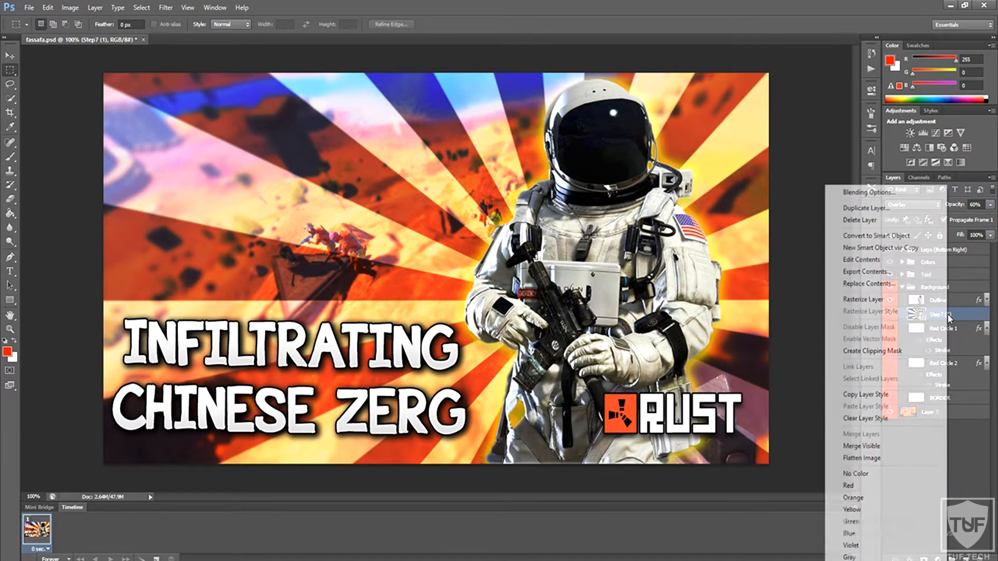
{"action": "left_click", "coordinate": [869, 191]}
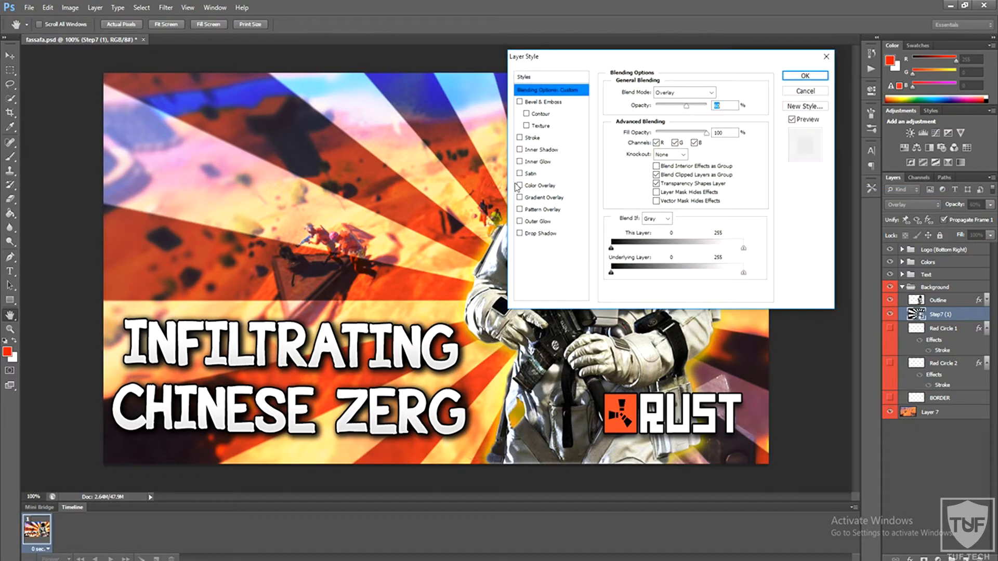
{"action": "left_click", "coordinate": [535, 198]}
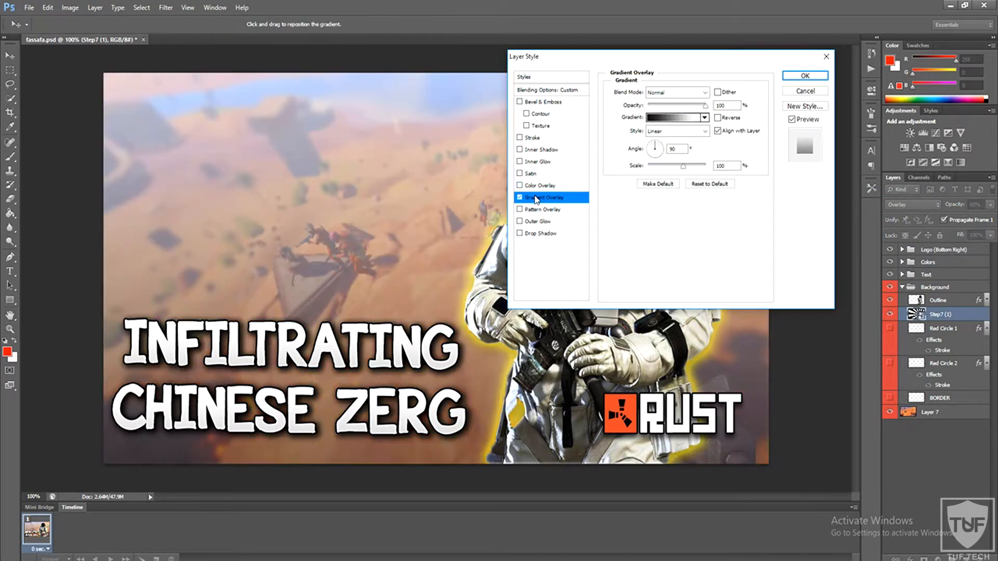
{"action": "left_click", "coordinate": [705, 93]}
{"action": "left_click", "coordinate": [660, 216]}
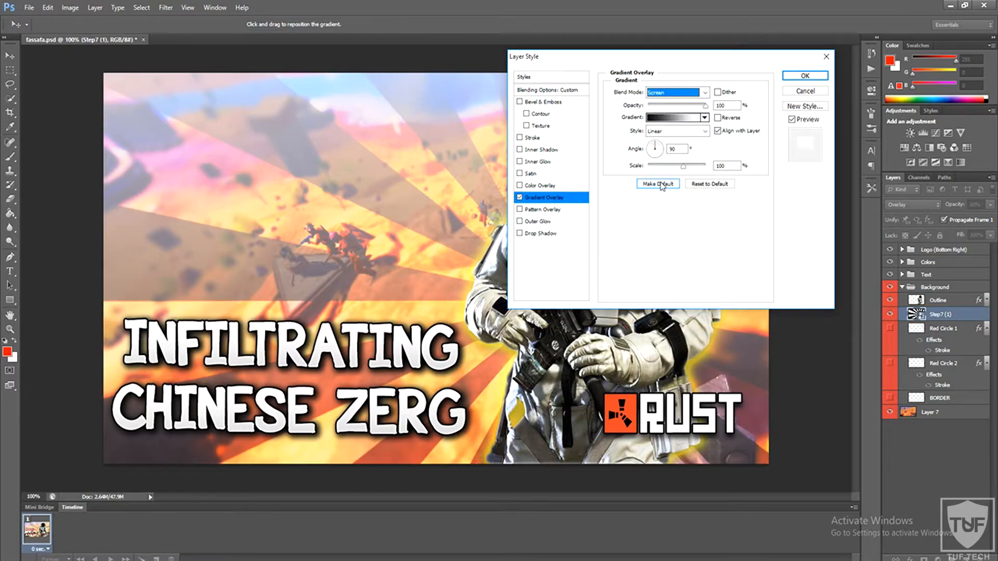
{"action": "key", "text": "Down"}
{"action": "key", "text": "Down"}
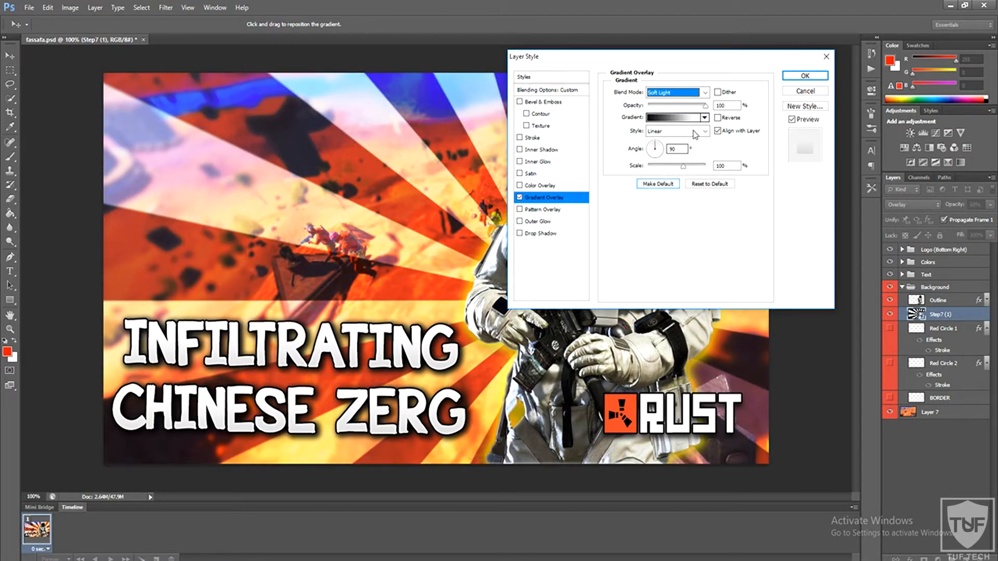
{"action": "left_click", "coordinate": [688, 93]}
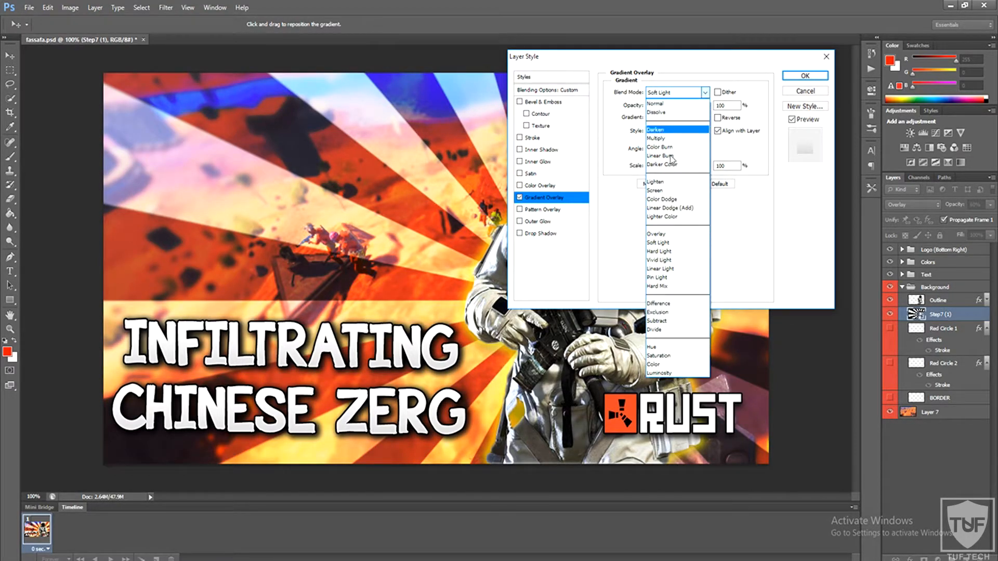
{"action": "left_click", "coordinate": [674, 286]}
{"action": "key", "text": "Up"}
{"action": "key", "text": "Up"}
{"action": "key", "text": "Up"}
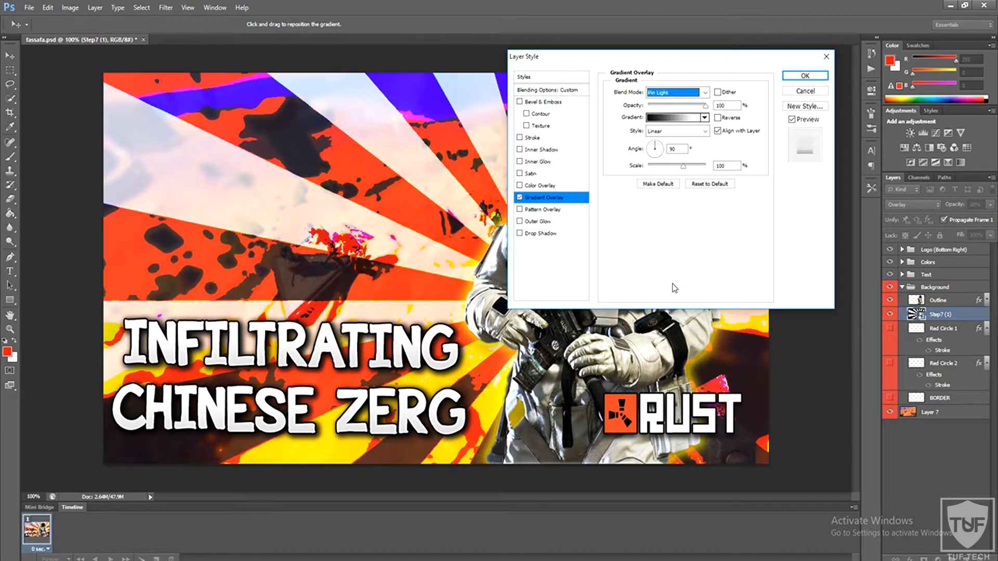
Try several preset gradients, including rainbow and blue ones, for the sunburst's Gradient Overlay and discard the layer style.
{"action": "left_click", "coordinate": [705, 118]}
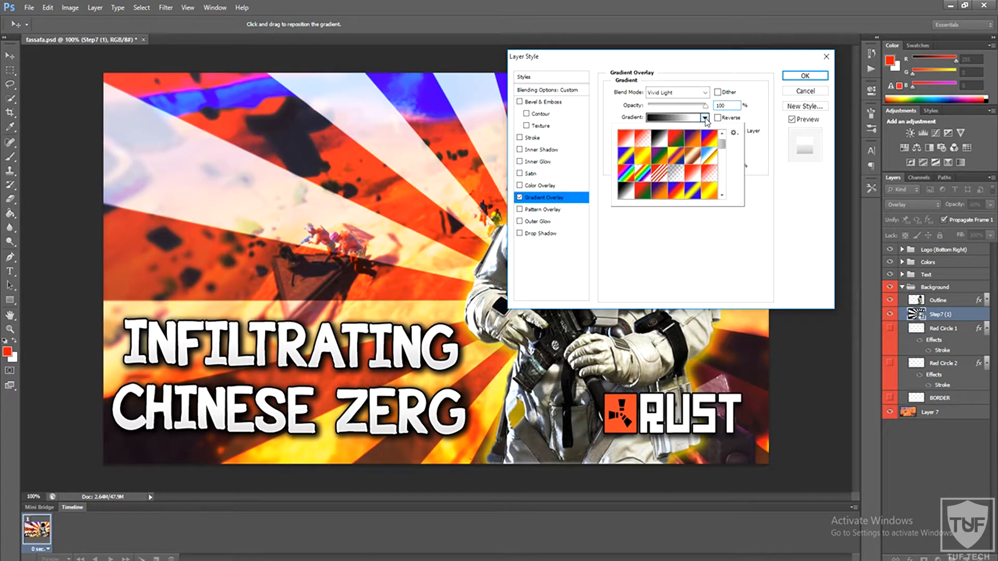
{"action": "left_click", "coordinate": [679, 195]}
{"action": "key", "text": "Down"}
{"action": "key", "text": "Down"}
{"action": "key", "text": "Down"}
{"action": "key", "text": "Down"}
{"action": "key", "text": "Down"}
{"action": "key", "text": "Down"}
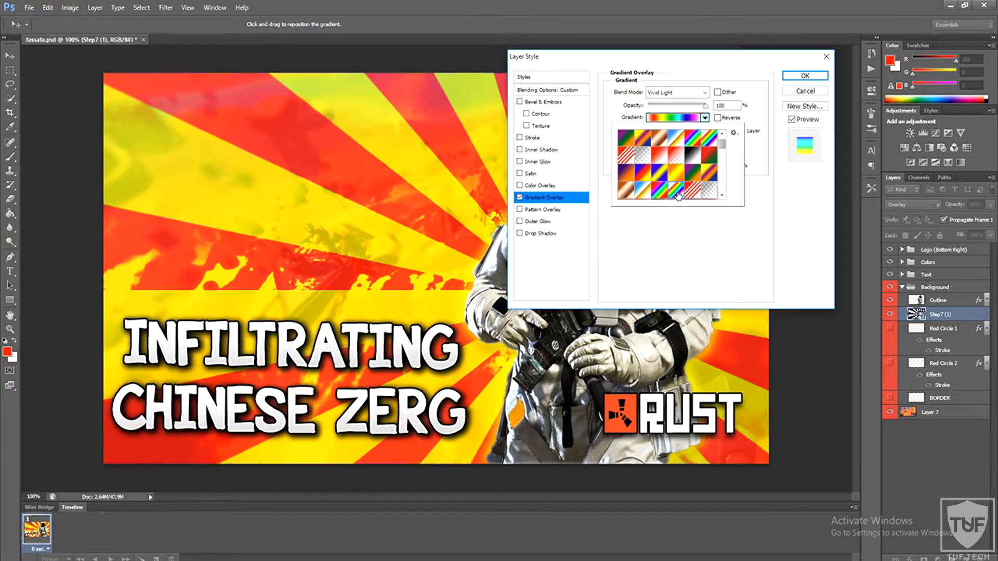
{"action": "key", "text": "Down"}
{"action": "key", "text": "Down"}
{"action": "key", "text": "Down"}
{"action": "key", "text": "Down"}
{"action": "key", "text": "Down"}
{"action": "key", "text": "Down"}
{"action": "key", "text": "Down"}
{"action": "key", "text": "Down"}
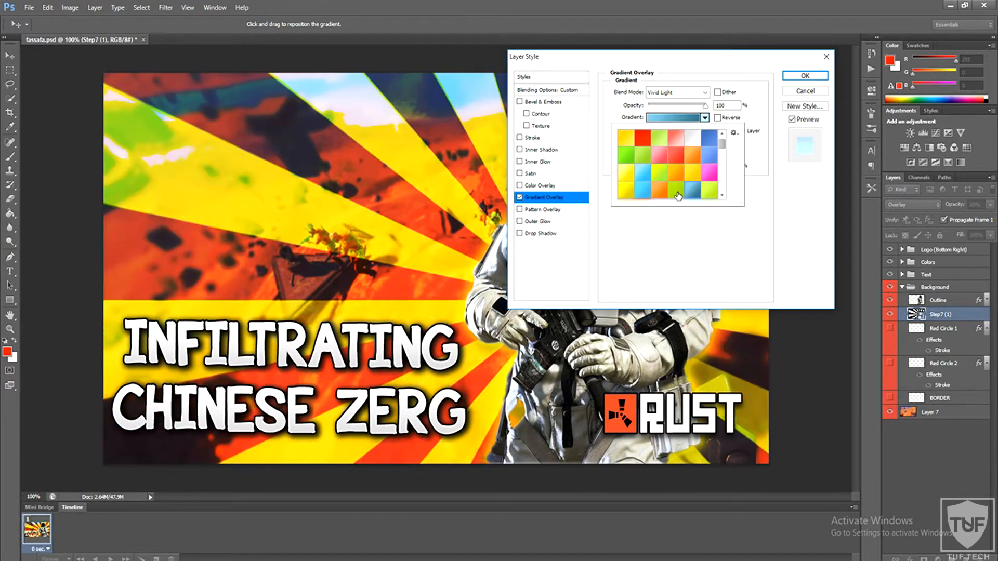
{"action": "key", "text": "Down"}
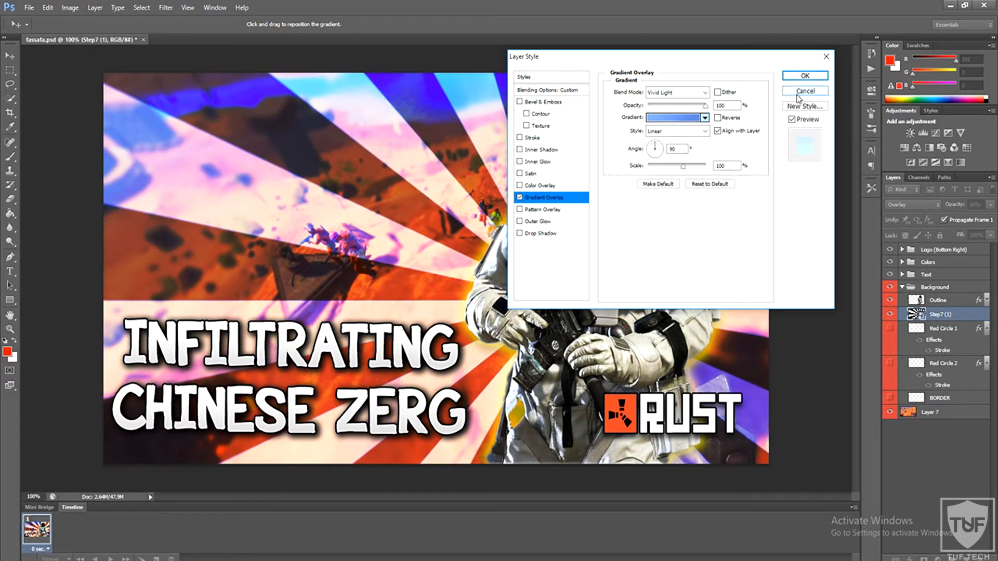
{"action": "key", "text": "Return"}
{"action": "key", "text": "Return"}
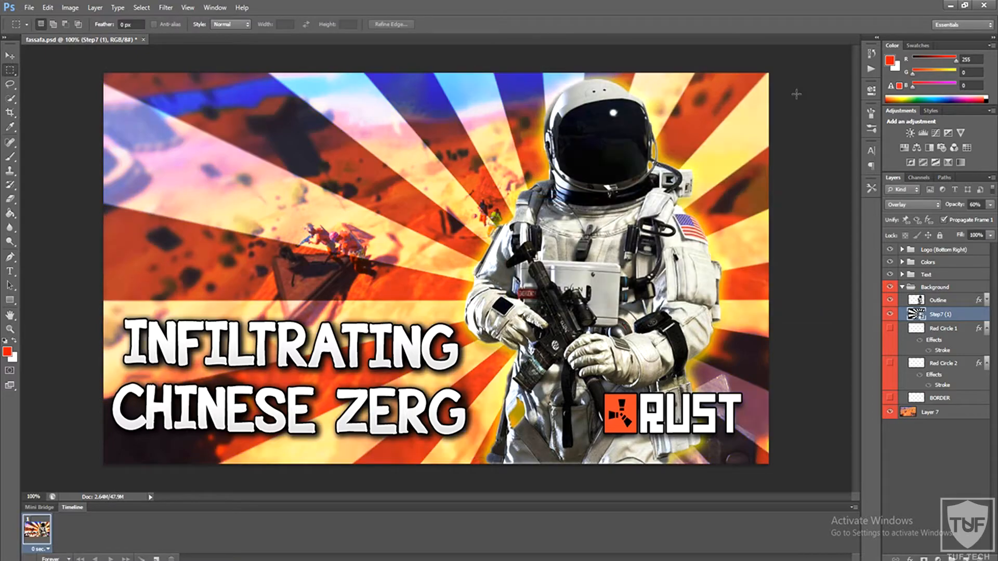
Hide the Step7 (1) sunburst layer and the Outline layer with the astronaut.
{"action": "left_click", "coordinate": [11, 219]}
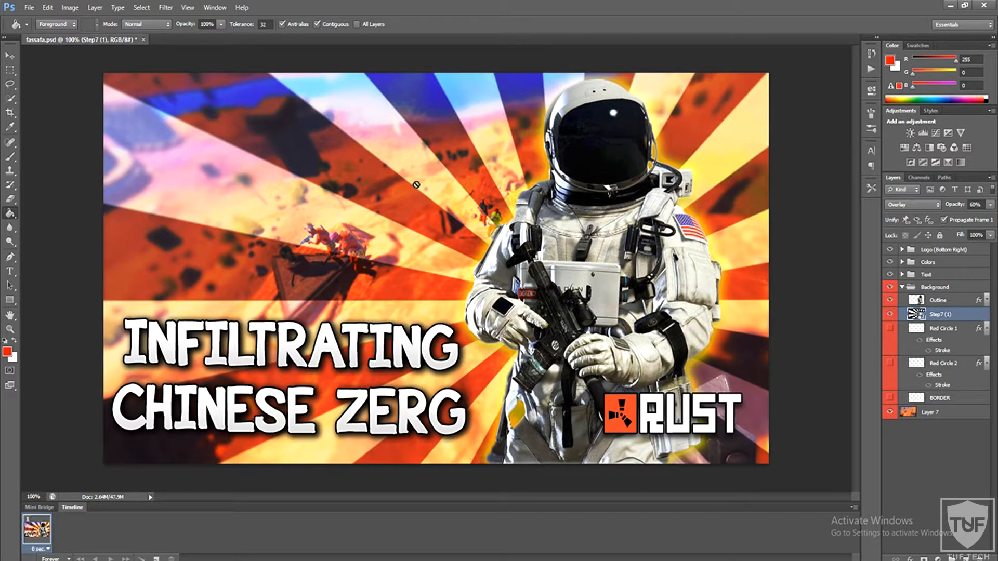
{"action": "left_click", "coordinate": [890, 315]}
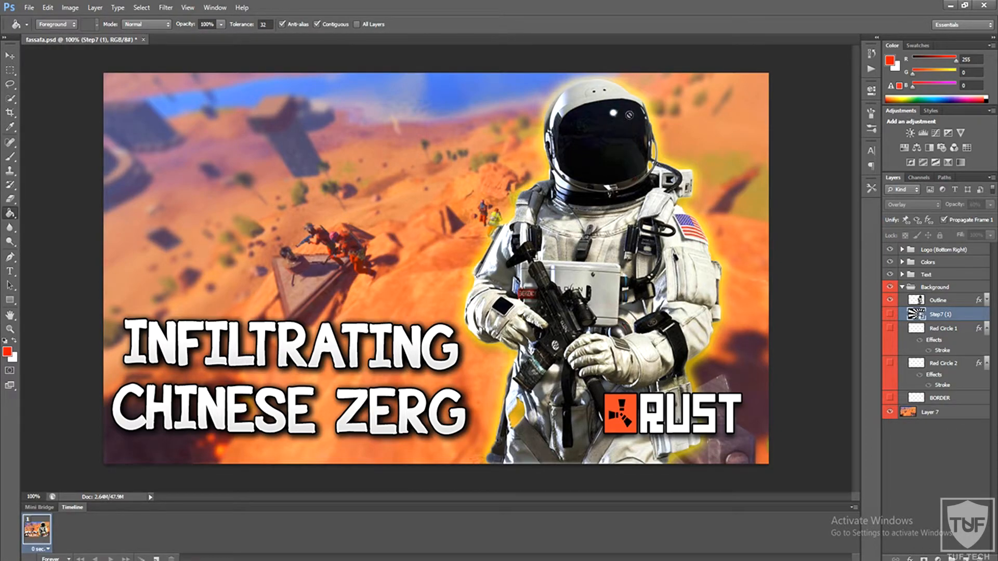
{"action": "left_click", "coordinate": [890, 300]}
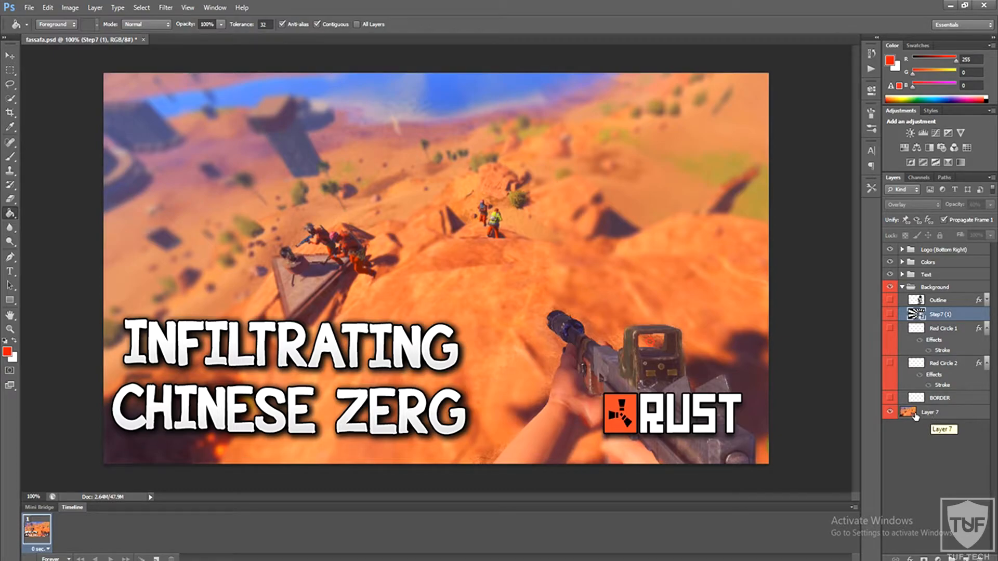
Select the rifle and the hands holding it on Layer 7 with the Quick Selection tool.
{"action": "left_click", "coordinate": [931, 413]}
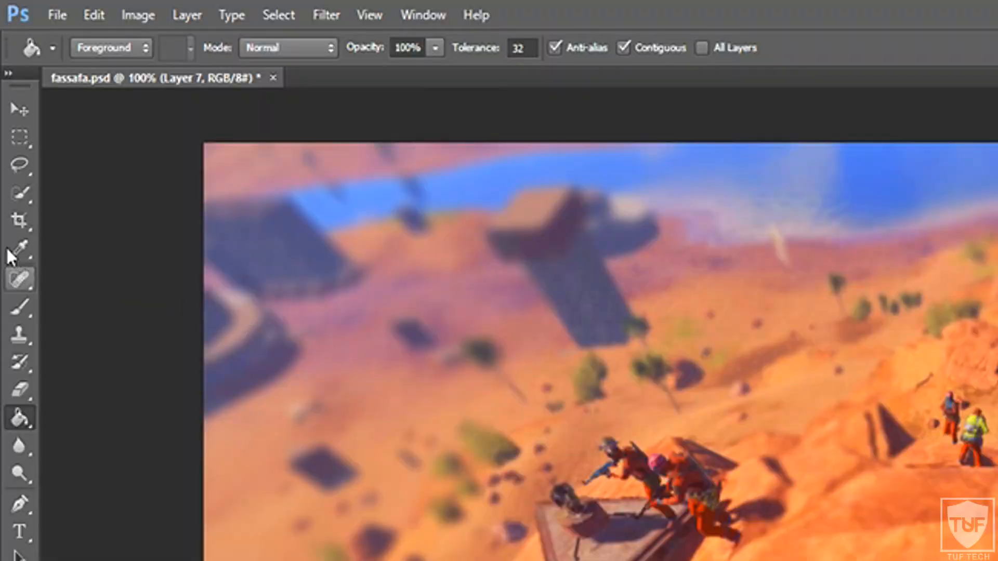
{"action": "left_click", "coordinate": [11, 193]}
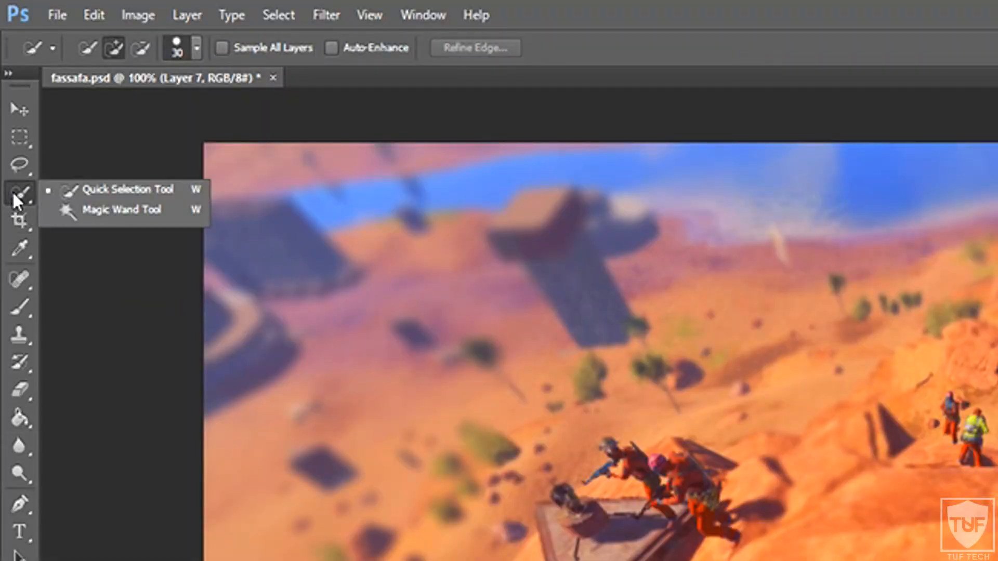
{"action": "left_click", "coordinate": [79, 191]}
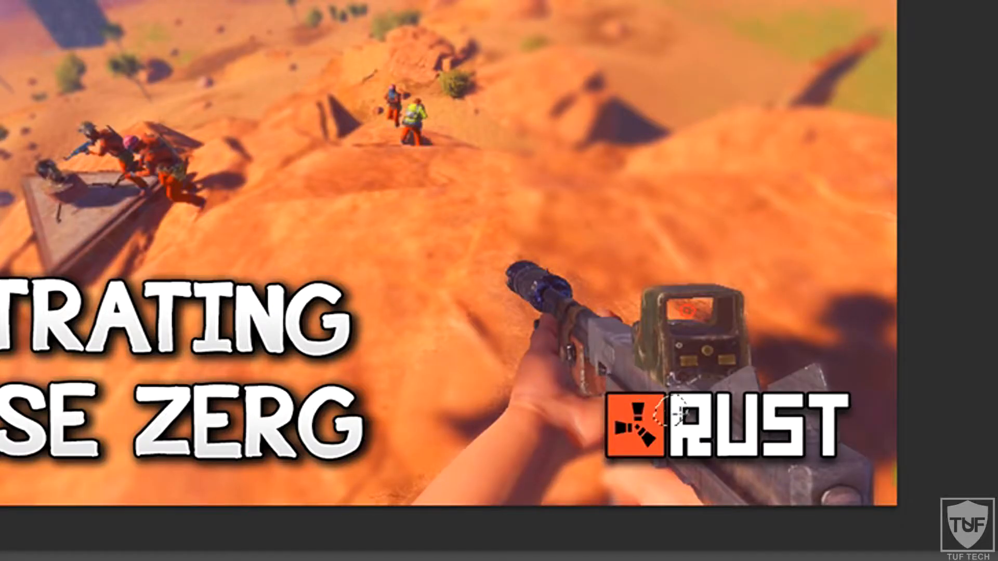
{"action": "mouse_move", "coordinate": [677, 415]}
{"action": "left_mouse_down"}
{"action": "mouse_move", "coordinate": [760, 458]}
{"action": "mouse_move", "coordinate": [703, 431]}
{"action": "mouse_move", "coordinate": [596, 354]}
{"action": "mouse_move", "coordinate": [530, 417]}
{"action": "mouse_move", "coordinate": [628, 411]}
{"action": "mouse_move", "coordinate": [730, 428]}
{"action": "mouse_move", "coordinate": [809, 462]}
{"action": "mouse_move", "coordinate": [683, 343]}
{"action": "left_mouse_up"}
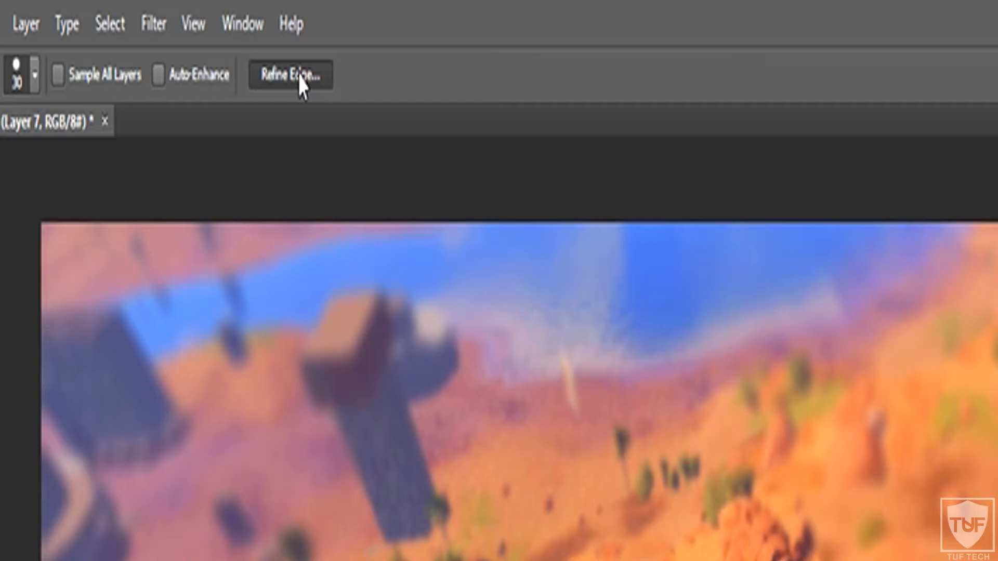
Try softening the rifle selection with Refine Edge, using Smooth 25 and Feather 2.2 px.
{"action": "left_click", "coordinate": [300, 78]}
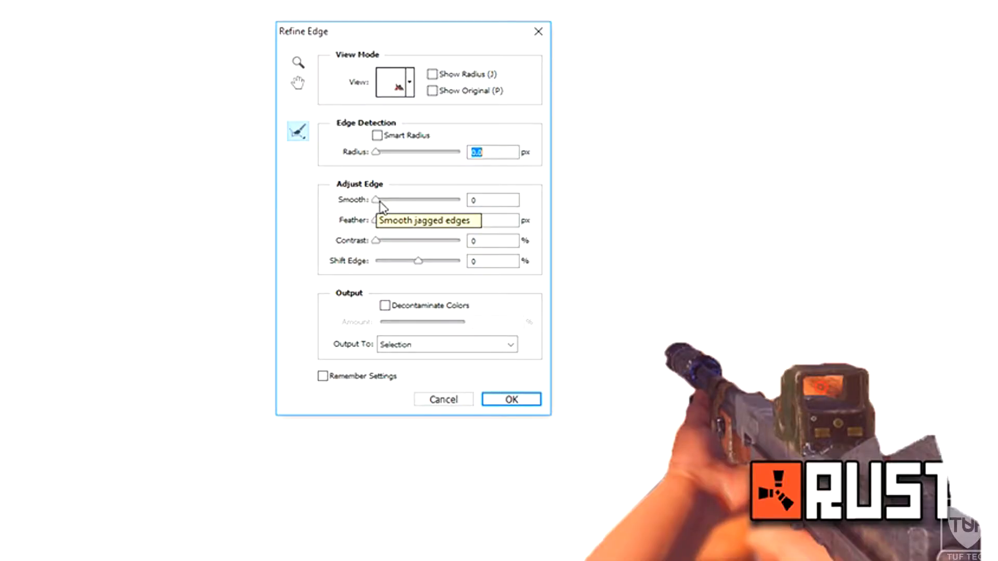
{"action": "left_click_drag", "start_coordinate": [376, 198], "coordinate": [397, 201]}
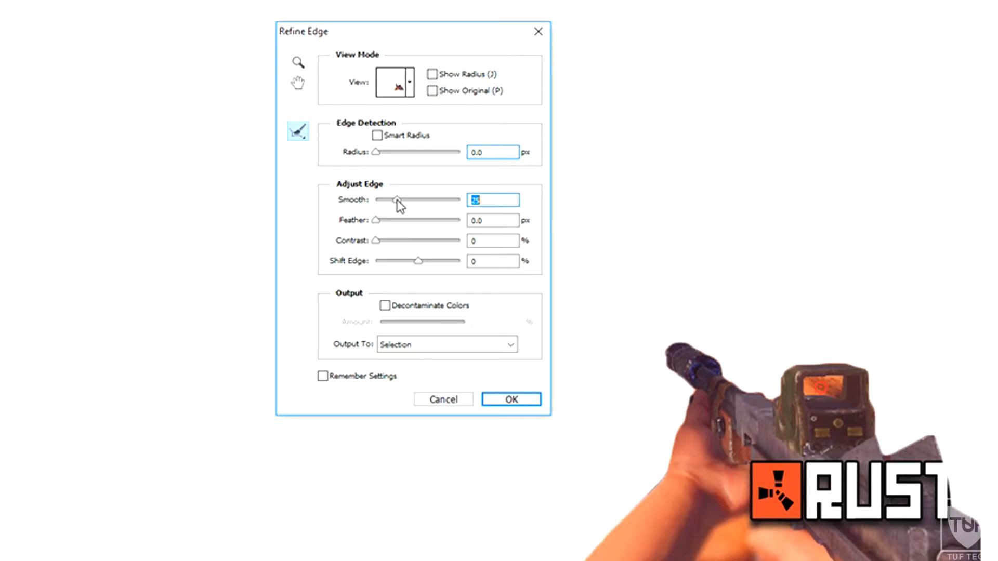
{"action": "mouse_move", "coordinate": [379, 223]}
{"action": "left_mouse_down"}
{"action": "mouse_move", "coordinate": [482, 222]}
{"action": "mouse_move", "coordinate": [381, 223]}
{"action": "left_mouse_up"}
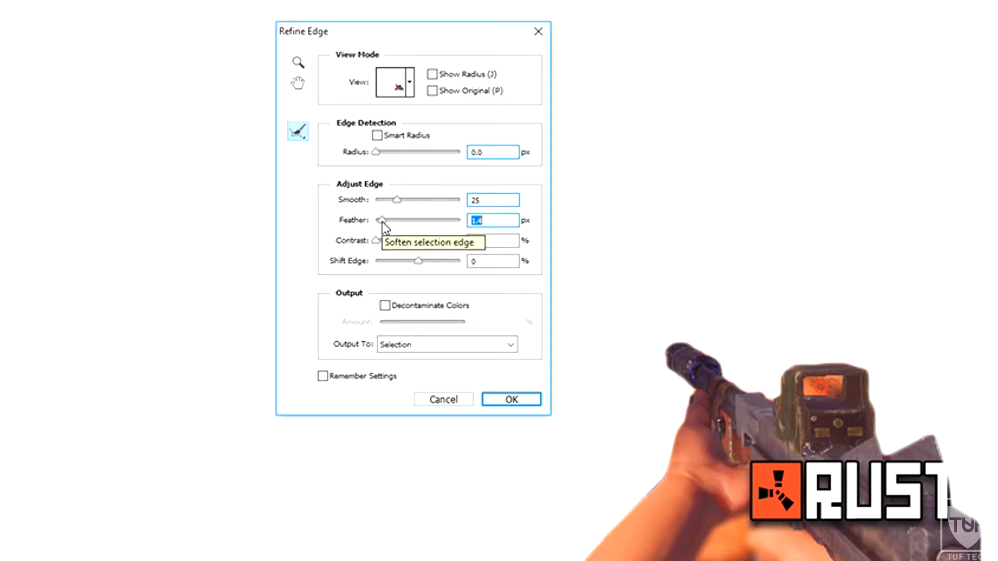
{"action": "mouse_move", "coordinate": [381, 225]}
{"action": "left_mouse_down"}
{"action": "mouse_move", "coordinate": [370, 229]}
{"action": "mouse_move", "coordinate": [397, 225]}
{"action": "mouse_move", "coordinate": [384, 223]}
{"action": "left_mouse_up"}
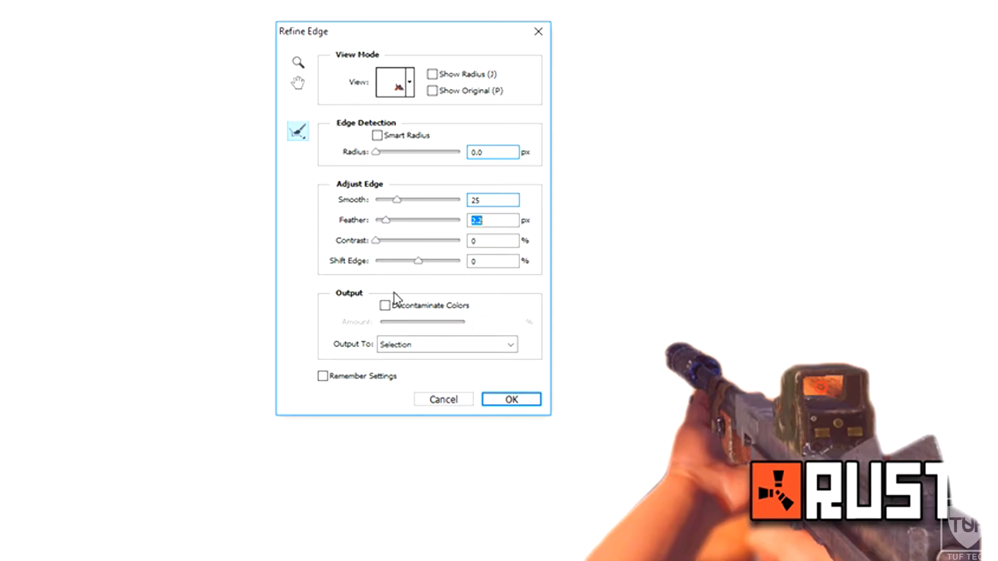
Try a contrast of 22% and an edge shift of up to +100% on the selection, and discard the refinement.
{"action": "left_click_drag", "start_coordinate": [376, 240], "coordinate": [453, 241]}
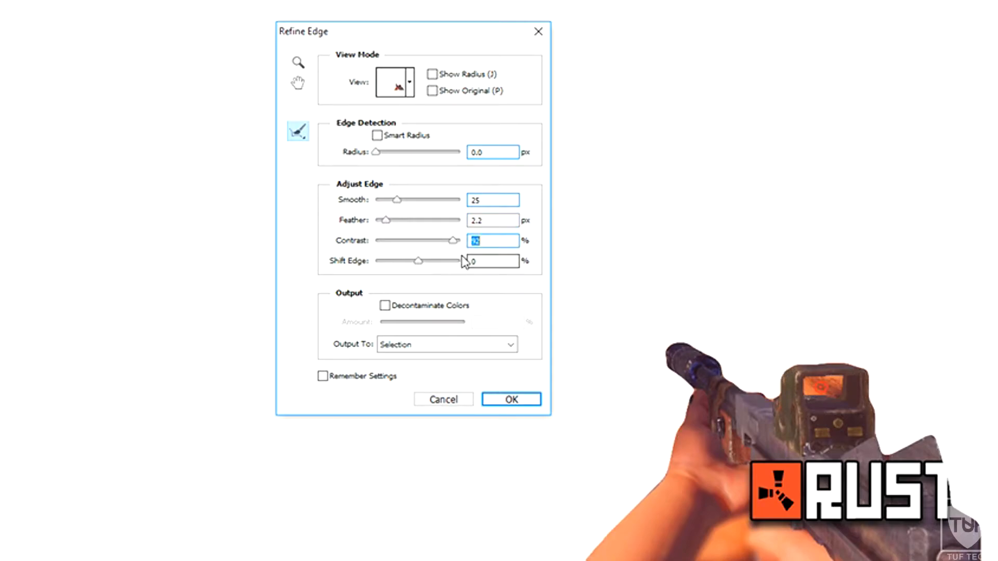
{"action": "left_click_drag", "start_coordinate": [455, 244], "coordinate": [379, 247]}
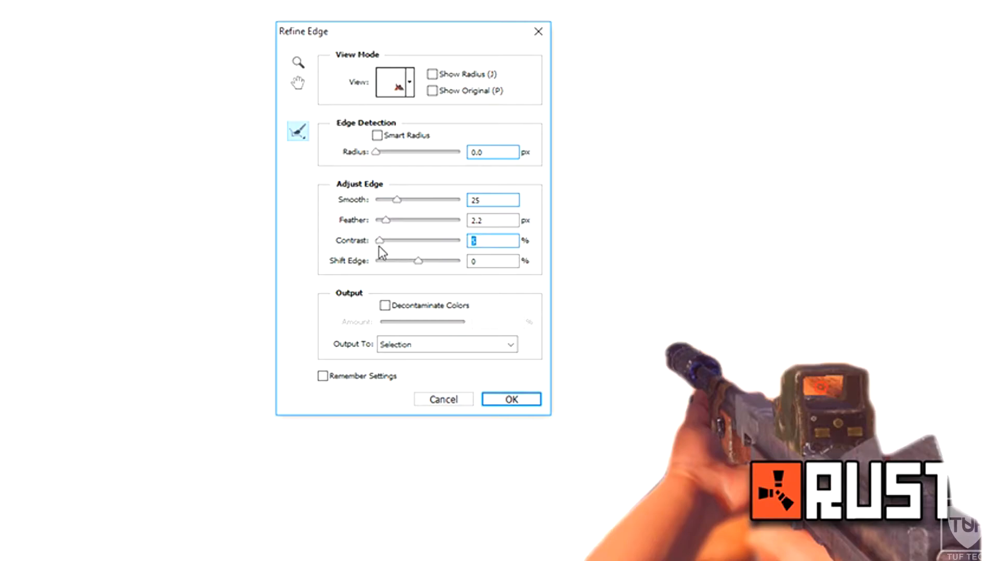
{"action": "mouse_move", "coordinate": [380, 245]}
{"action": "left_mouse_down"}
{"action": "mouse_move", "coordinate": [366, 246]}
{"action": "mouse_move", "coordinate": [382, 245]}
{"action": "left_mouse_up"}
{"action": "left_click_drag", "start_coordinate": [380, 241], "coordinate": [395, 242]}
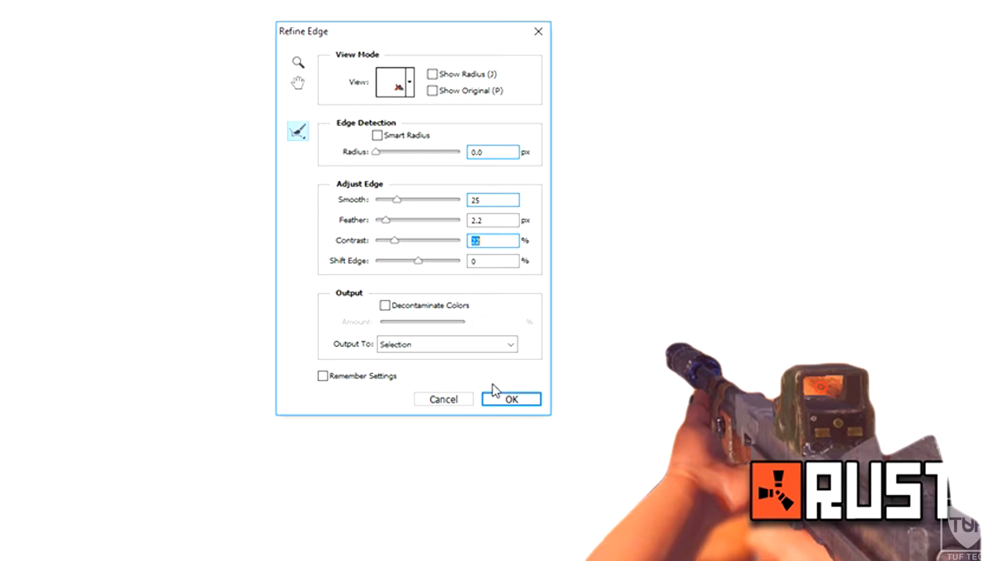
{"action": "left_click_drag", "start_coordinate": [419, 260], "coordinate": [472, 257]}
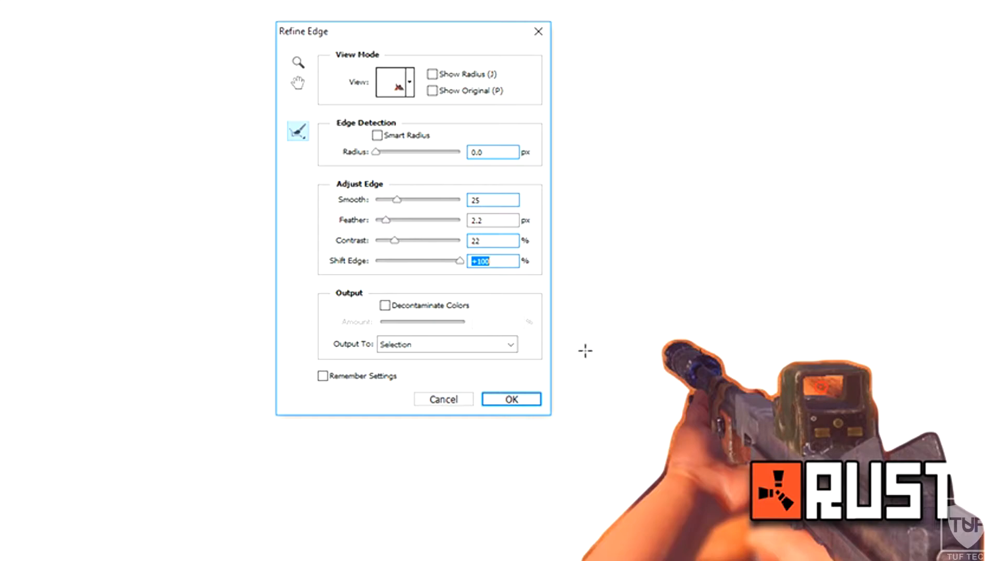
{"action": "left_click_drag", "start_coordinate": [462, 266], "coordinate": [421, 264]}
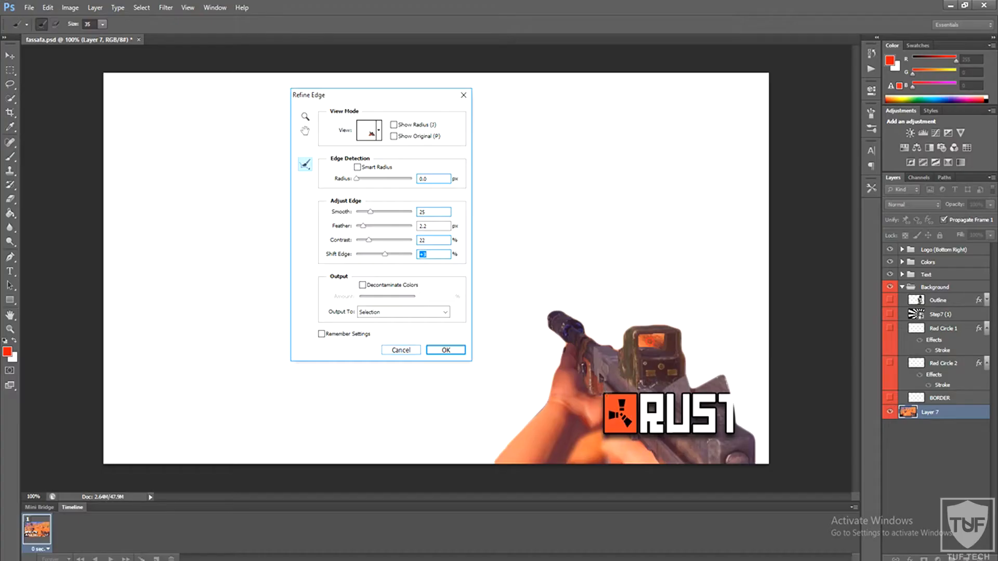
{"action": "left_click", "coordinate": [401, 350]}
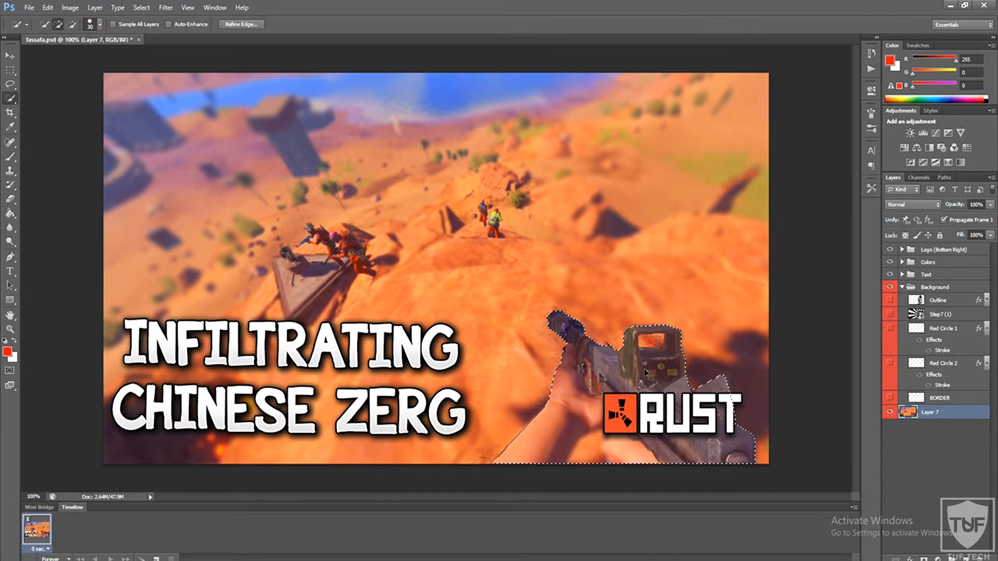
Copy the selected rifle and hands to a new layer and, with Layer 7 hidden, shift the cutout slightly up and left.
{"action": "key", "text": "ctrl+j"}
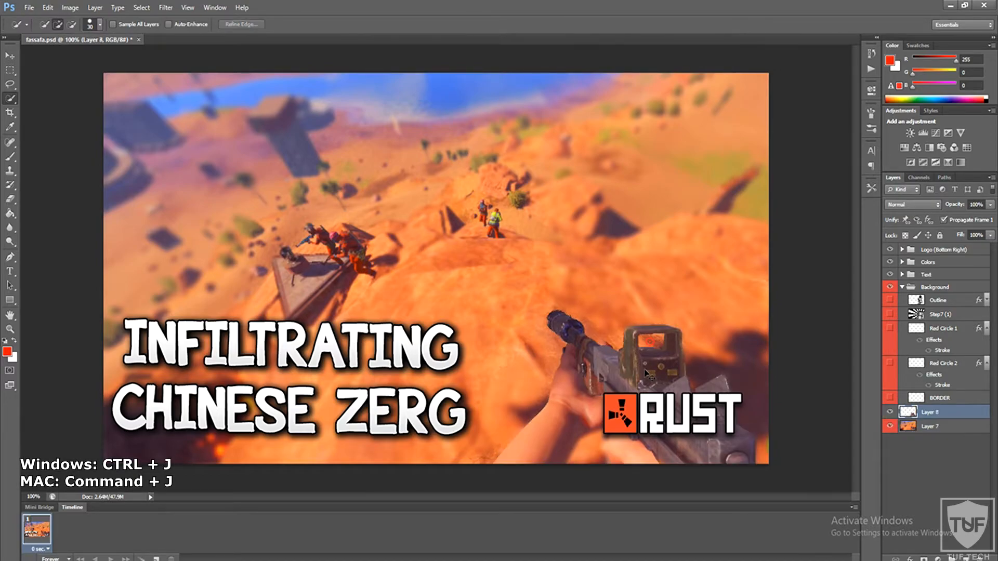
{"action": "left_click", "coordinate": [890, 427]}
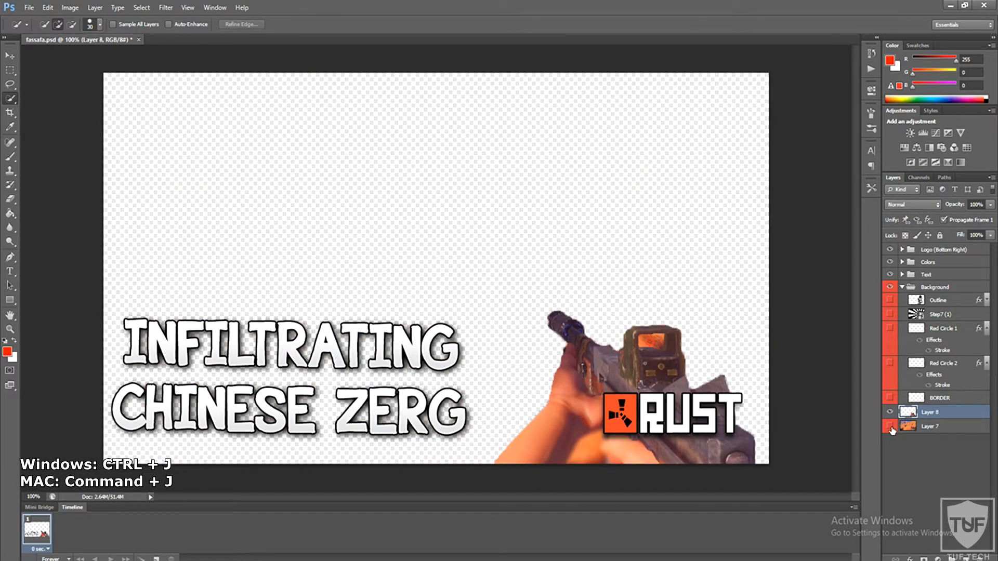
{"action": "left_click", "coordinate": [10, 55]}
{"action": "left_click_drag", "start_coordinate": [650, 297], "coordinate": [633, 271]}
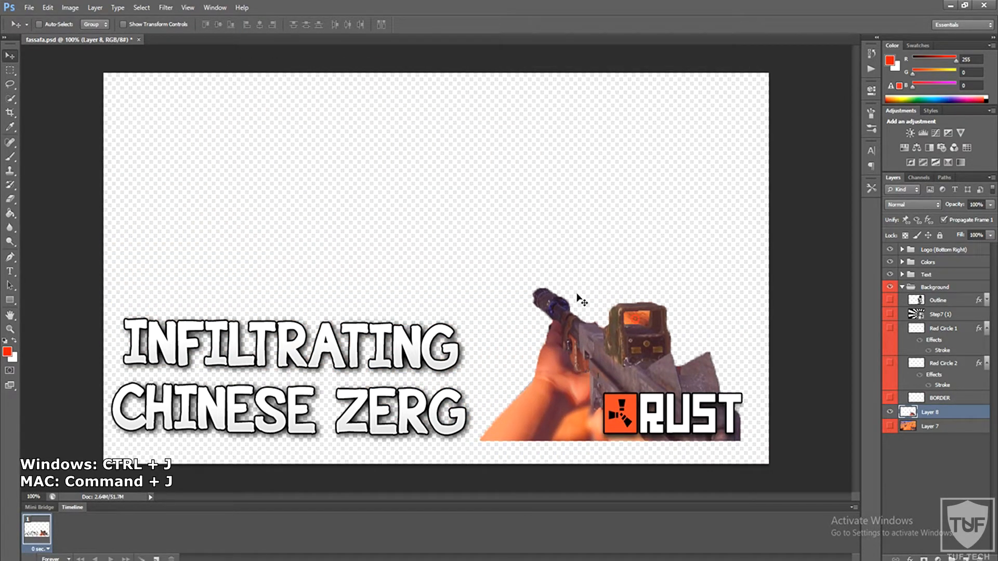
Try mirroring the rifle cutout horizontally and repositioning it with Free Transform, and undo the transformation.
{"action": "key", "text": "ctrl+t"}
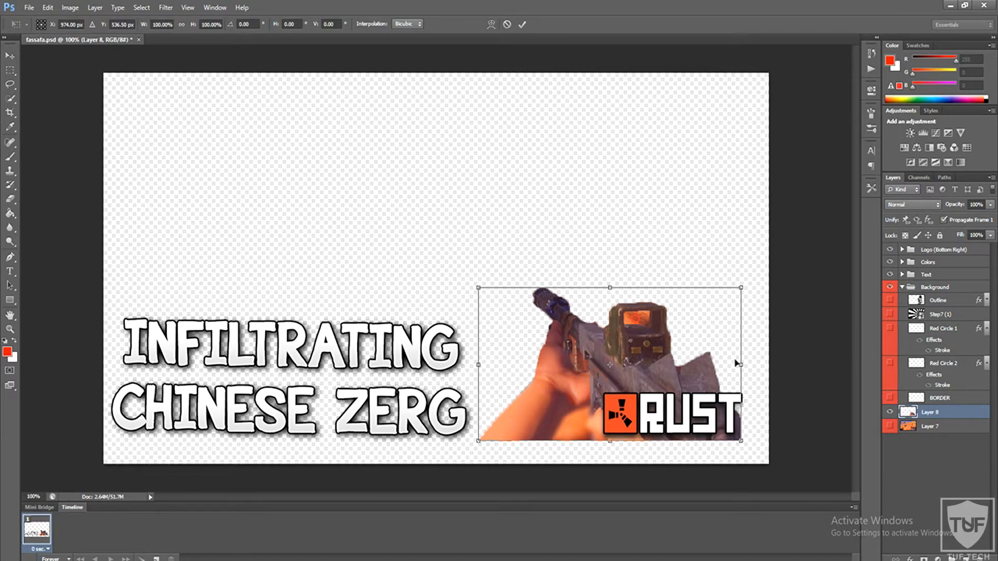
{"action": "left_click_drag", "start_coordinate": [742, 364], "coordinate": [478, 364]}
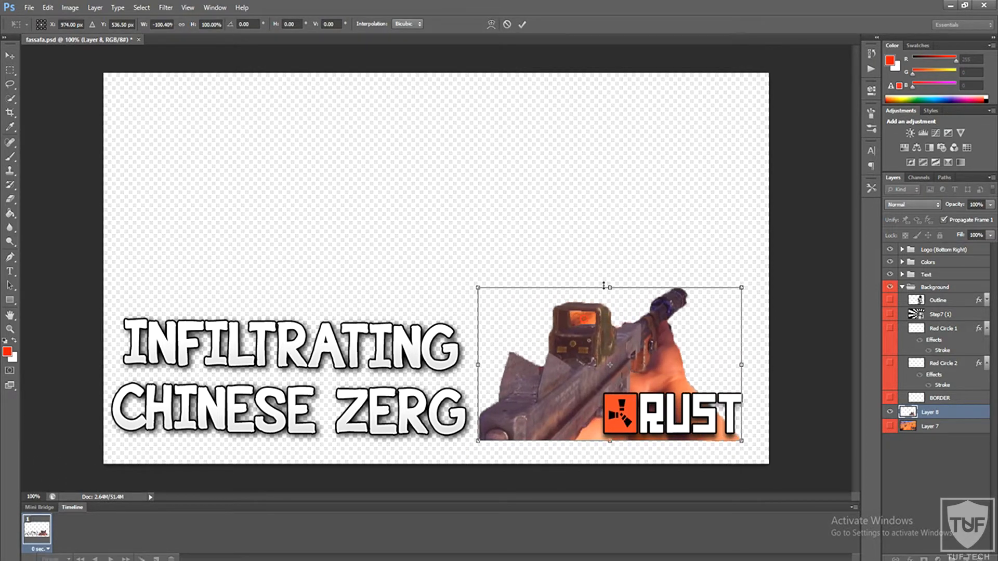
{"action": "left_click_drag", "start_coordinate": [586, 325], "coordinate": [211, 349]}
{"action": "left_click_drag", "start_coordinate": [366, 312], "coordinate": [491, 205]}
{"action": "key", "text": "Return"}
{"action": "key", "text": "ctrl+z"}
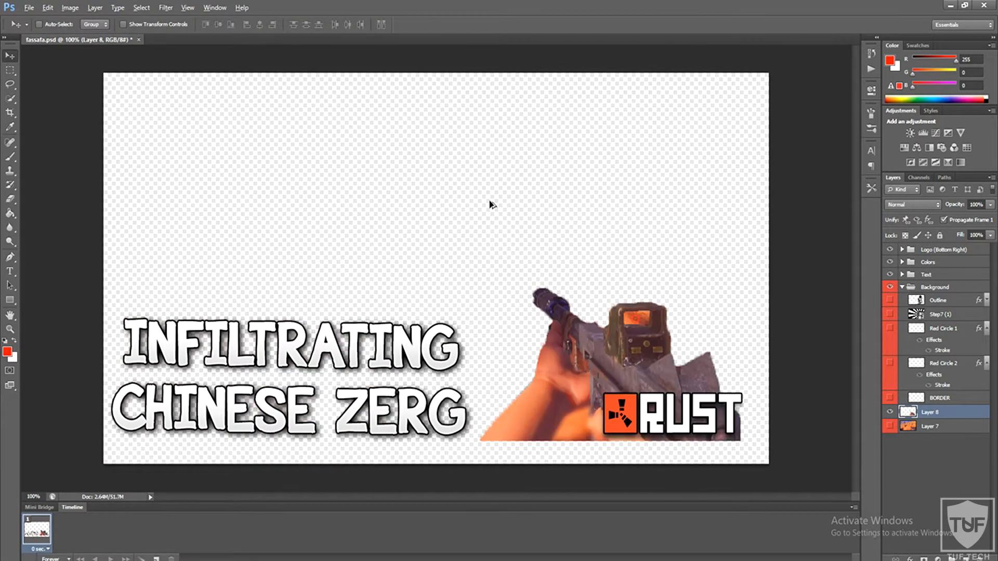
Show Layer 7 and the Outline layer, and move Layer 8 into the Background group directly below Outline.
{"action": "left_click", "coordinate": [890, 427]}
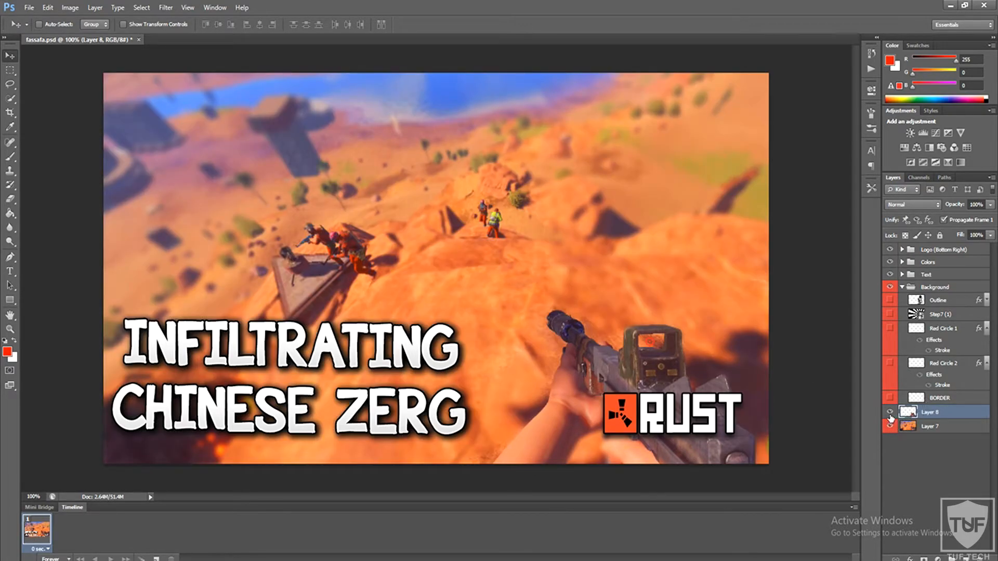
{"action": "left_click_drag", "start_coordinate": [929, 403], "coordinate": [896, 309]}
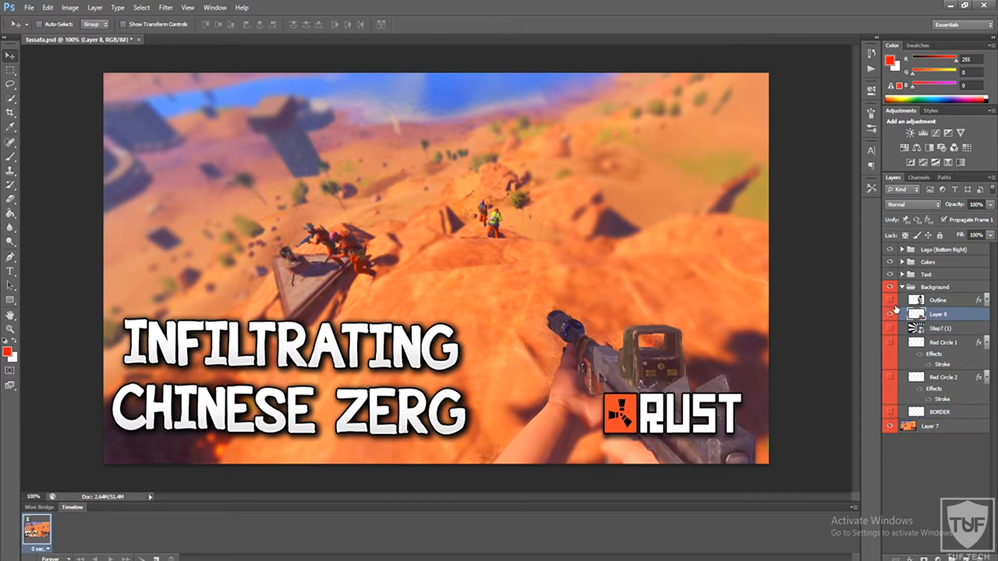
{"action": "left_click", "coordinate": [890, 301]}
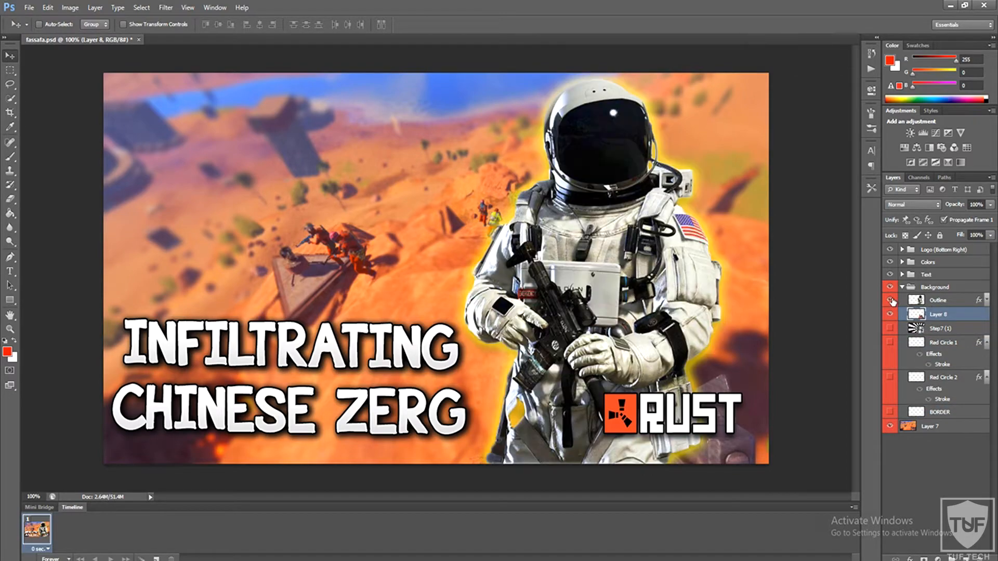
Copy the Outline layer's style onto Layer 8, collapse Layer 8's effects list, and hide the Outline layer.
{"action": "right_click", "coordinate": [938, 303]}
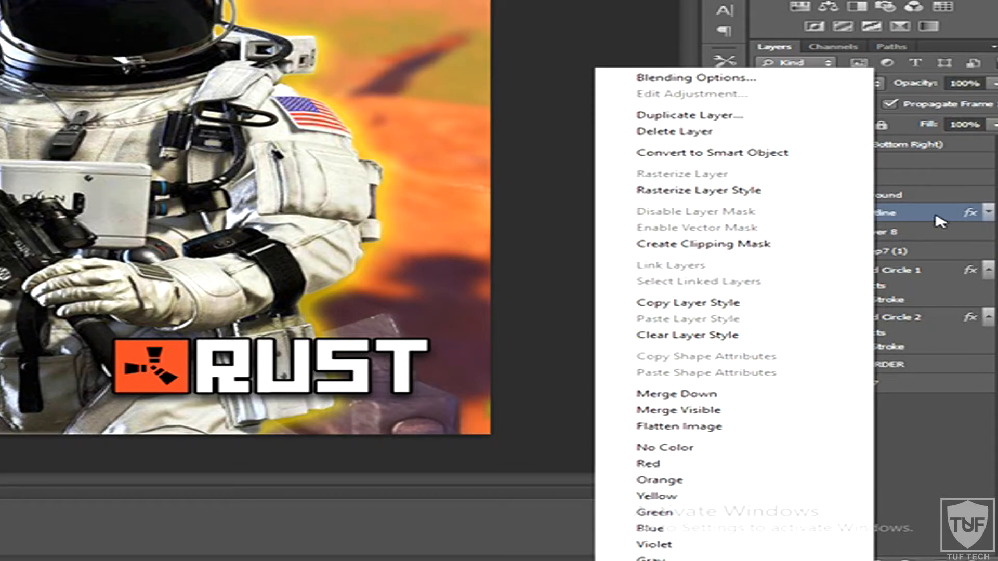
{"action": "left_click", "coordinate": [727, 305]}
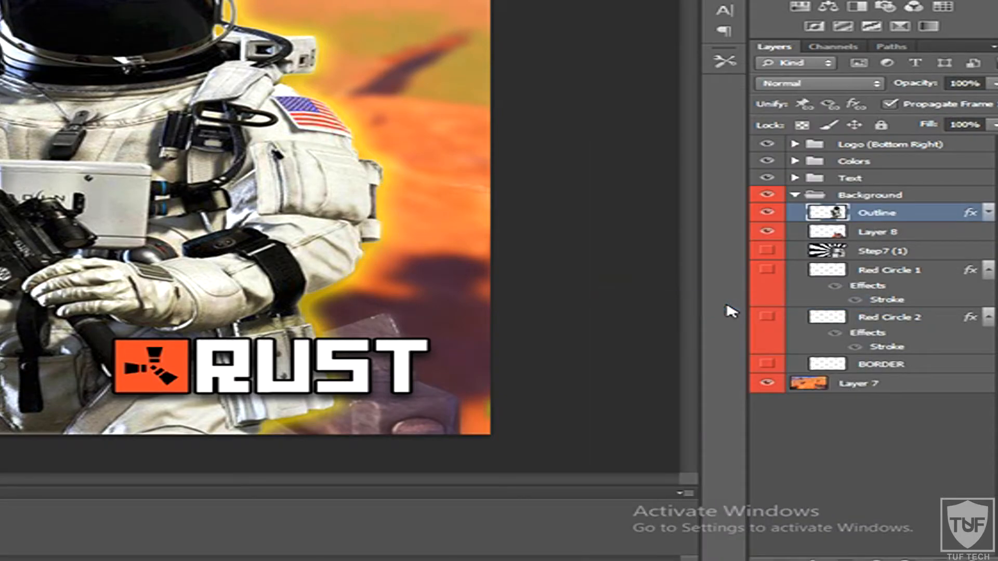
{"action": "left_click", "coordinate": [889, 239]}
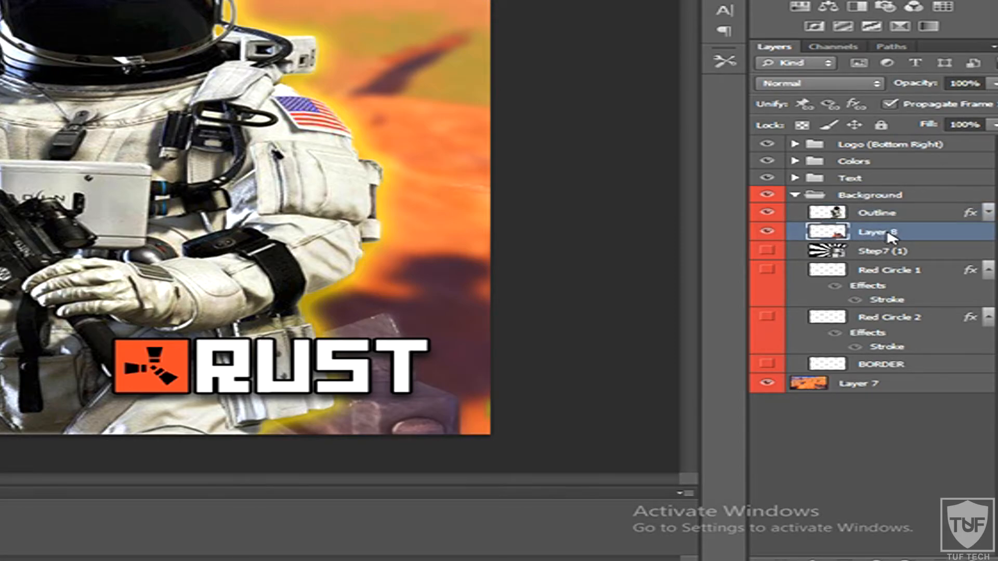
{"action": "right_click", "coordinate": [889, 236]}
{"action": "left_click", "coordinate": [735, 319]}
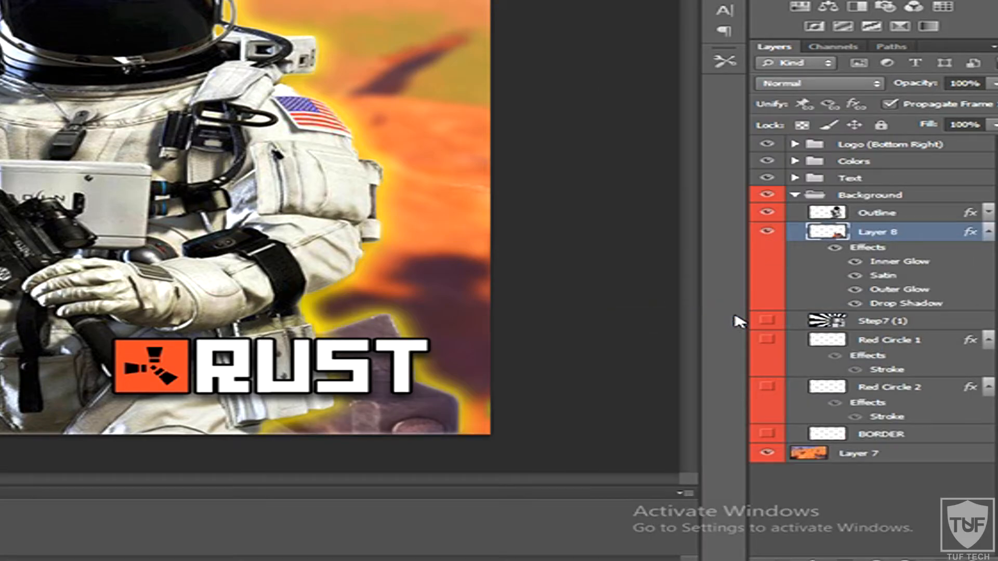
{"action": "left_click", "coordinate": [987, 233]}
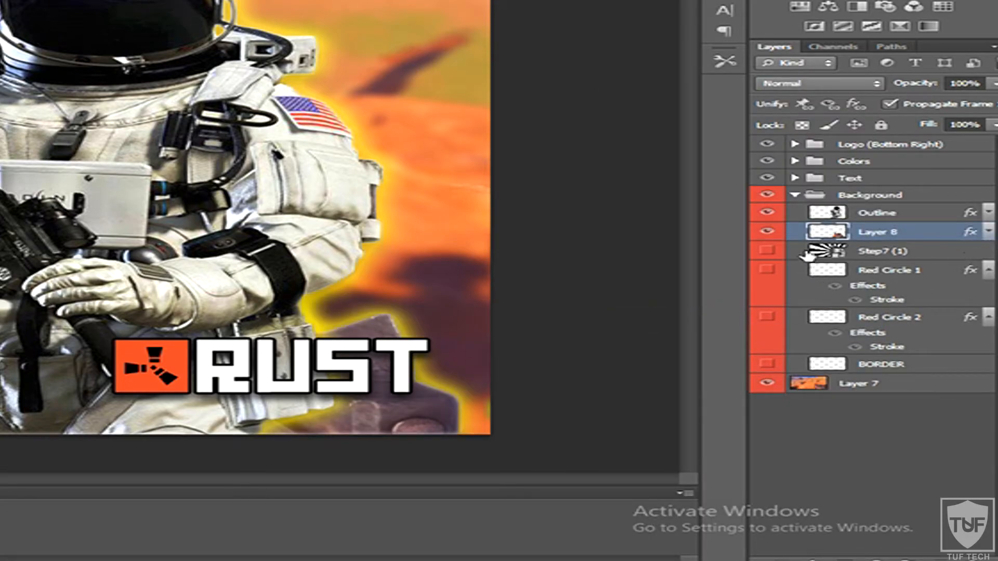
{"action": "left_click", "coordinate": [766, 213]}
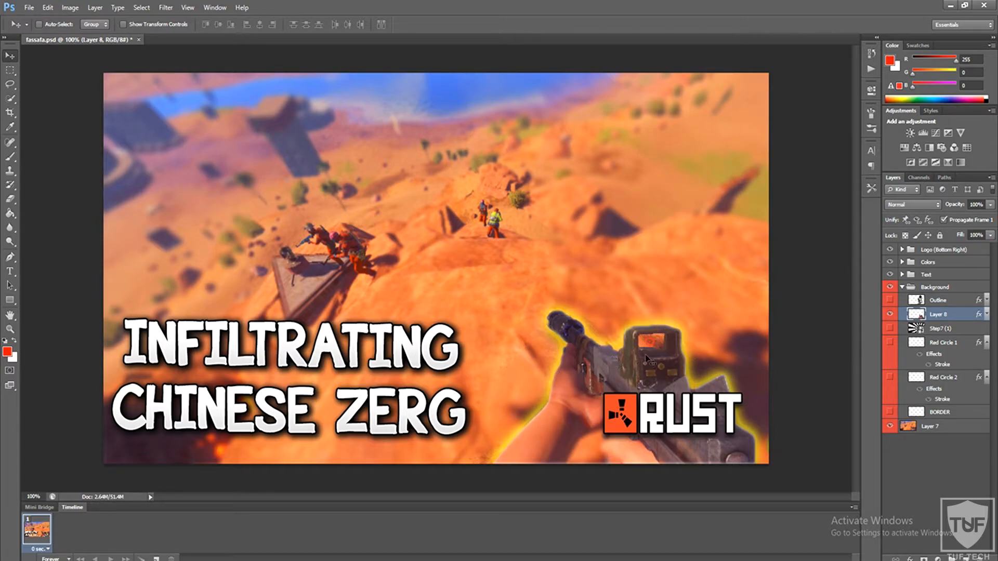
Try adding a stroke to the rifle cutout in Layer 8's blending options, and switch it off again.
{"action": "right_click", "coordinate": [942, 321]}
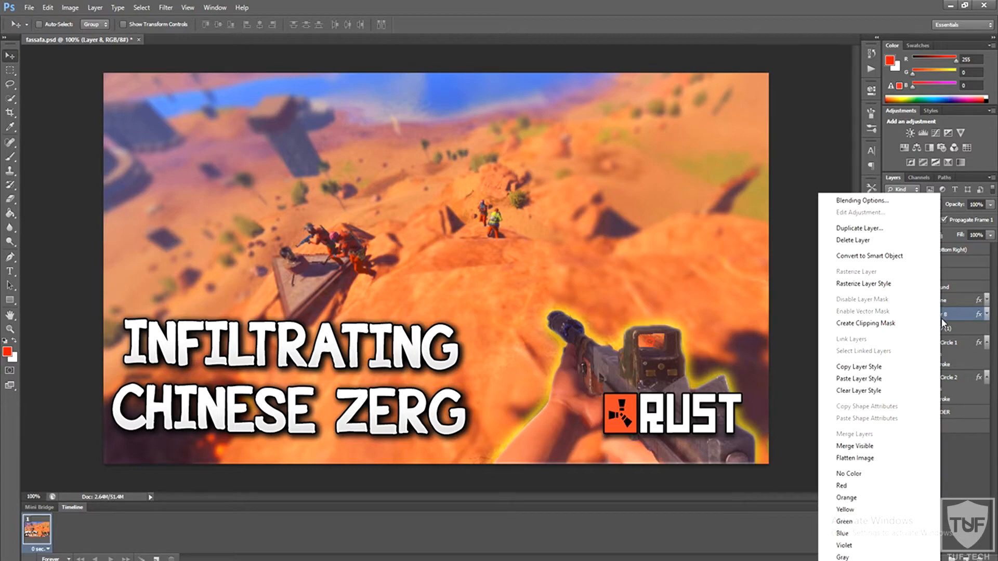
{"action": "left_click", "coordinate": [865, 198]}
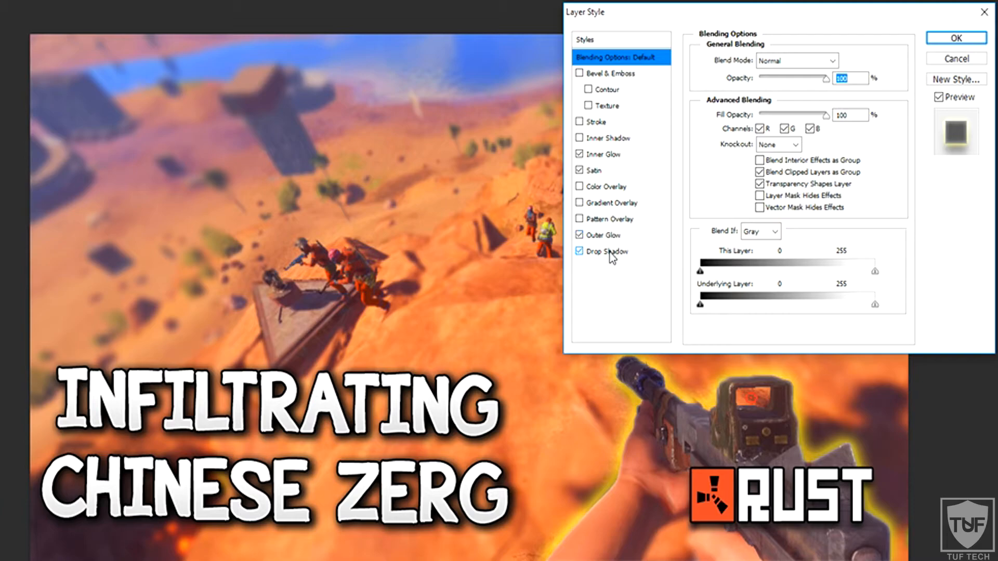
{"action": "left_click", "coordinate": [603, 154]}
{"action": "left_click", "coordinate": [579, 122]}
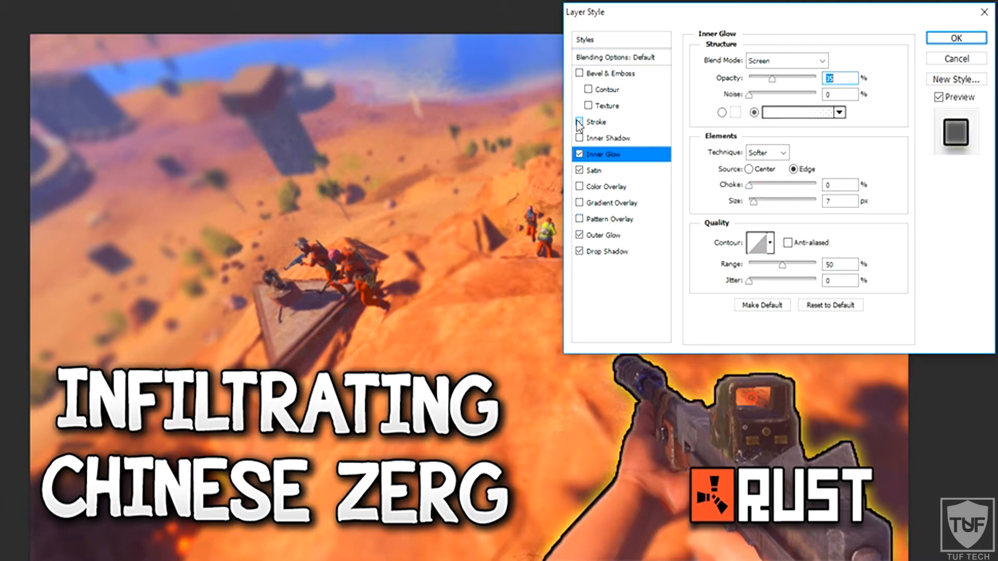
{"action": "left_click", "coordinate": [579, 123]}
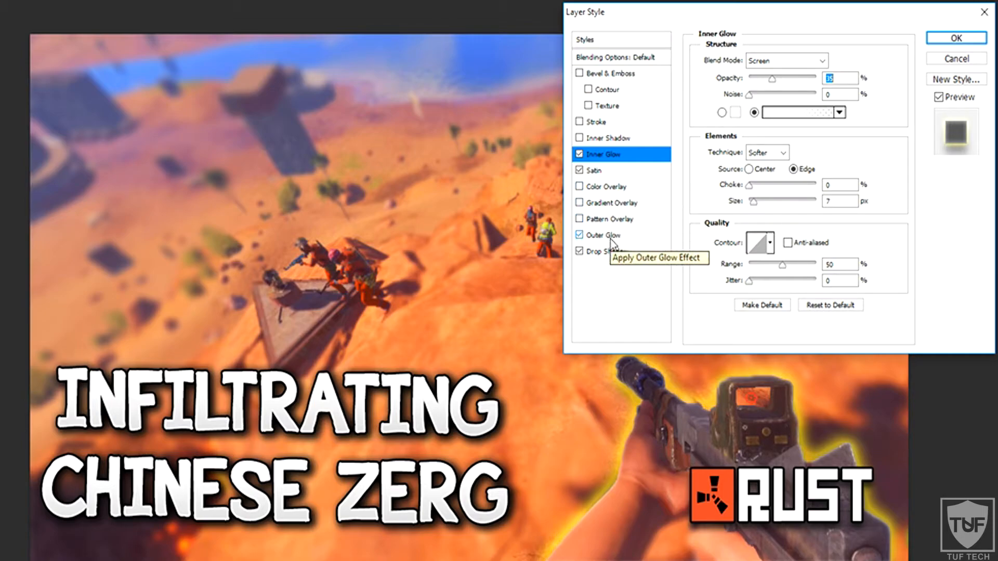
Try a bright green colour for Layer 8's Satin effect, and cancel the colour choice.
{"action": "left_click", "coordinate": [594, 170]}
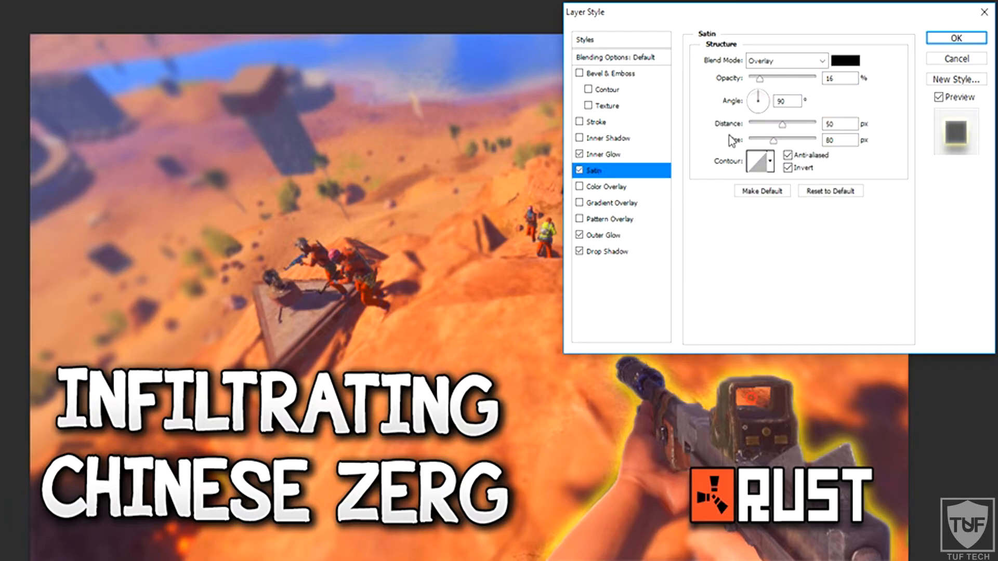
{"action": "left_click", "coordinate": [845, 59]}
{"action": "left_click", "coordinate": [796, 132]}
{"action": "mouse_move", "coordinate": [796, 132]}
{"action": "left_mouse_down"}
{"action": "mouse_move", "coordinate": [810, 120]}
{"action": "mouse_move", "coordinate": [741, 183]}
{"action": "left_mouse_up"}
{"action": "left_click_drag", "start_coordinate": [813, 138], "coordinate": [821, 108]}
{"action": "left_click_drag", "start_coordinate": [834, 207], "coordinate": [833, 233]}
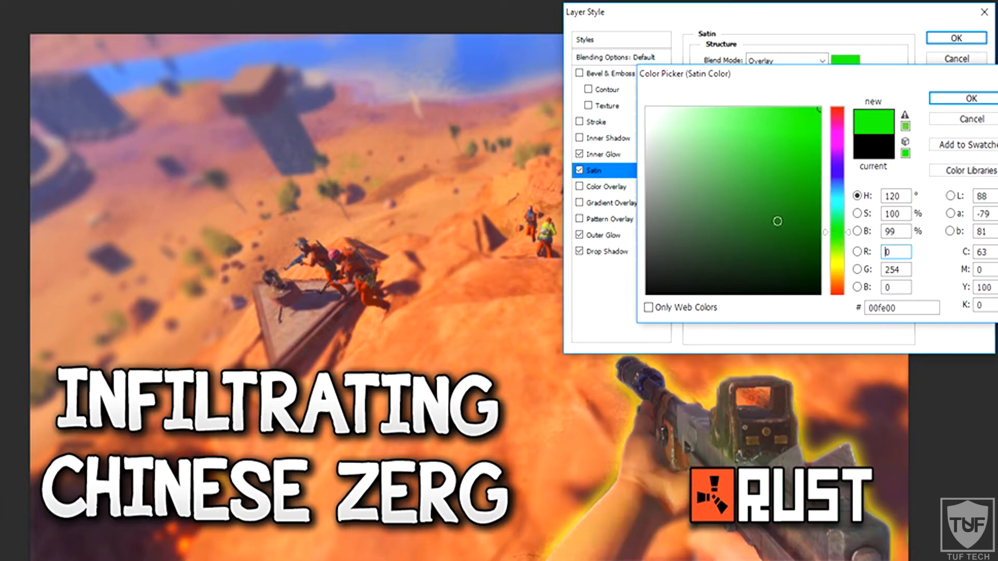
{"action": "left_click", "coordinate": [961, 124]}
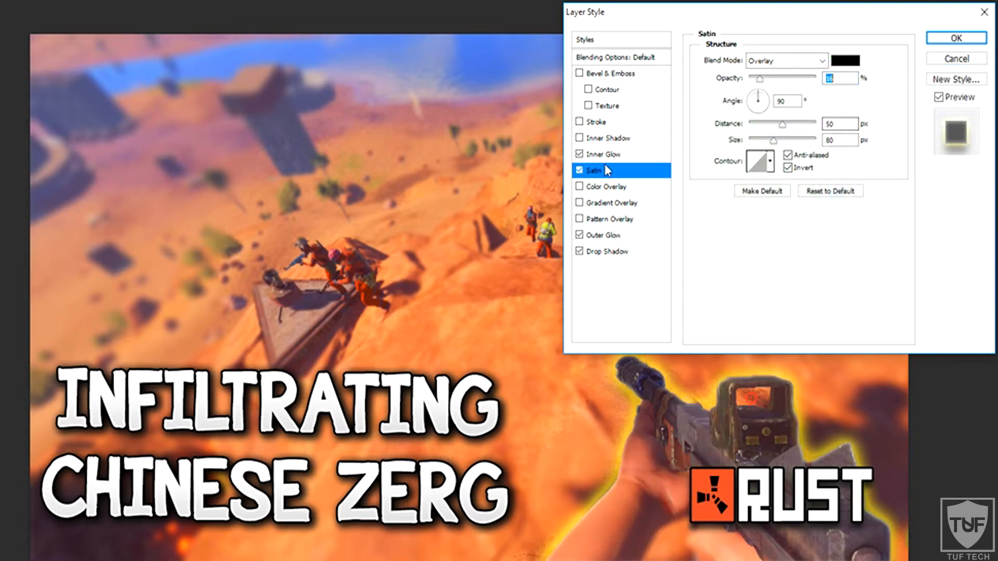
Try a solid near-black colour (090909) for Layer 8's Inner Glow, and cancel the colour choice.
{"action": "left_click", "coordinate": [603, 154]}
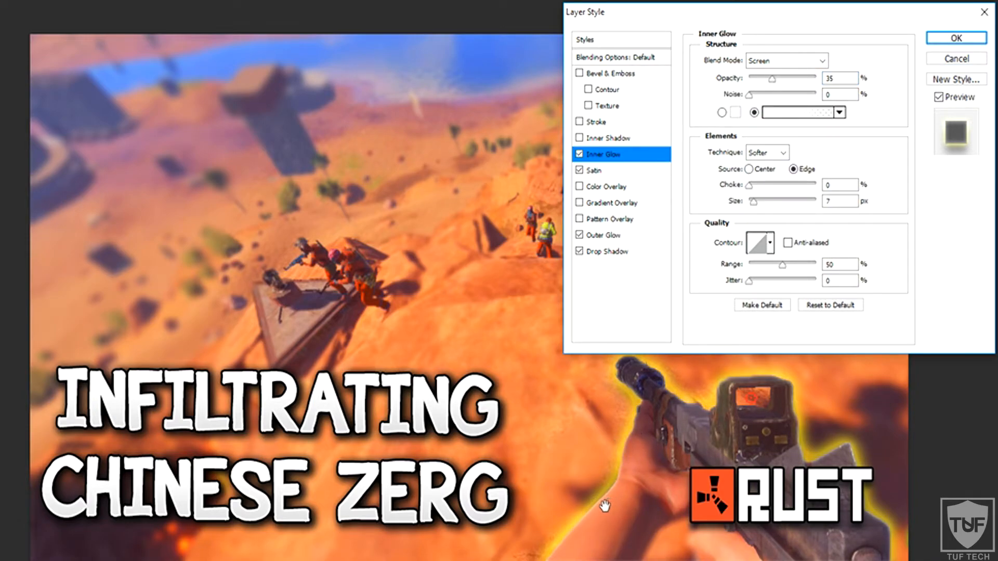
{"action": "left_click", "coordinate": [732, 116]}
{"action": "left_click_drag", "start_coordinate": [774, 167], "coordinate": [646, 107]}
{"action": "left_click", "coordinate": [837, 167]}
{"action": "left_click_drag", "start_coordinate": [838, 167], "coordinate": [837, 188]}
{"action": "mouse_move", "coordinate": [797, 147]}
{"action": "left_mouse_down"}
{"action": "mouse_move", "coordinate": [779, 198]}
{"action": "mouse_move", "coordinate": [756, 225]}
{"action": "mouse_move", "coordinate": [647, 287]}
{"action": "left_mouse_up"}
{"action": "left_click", "coordinate": [981, 125]}
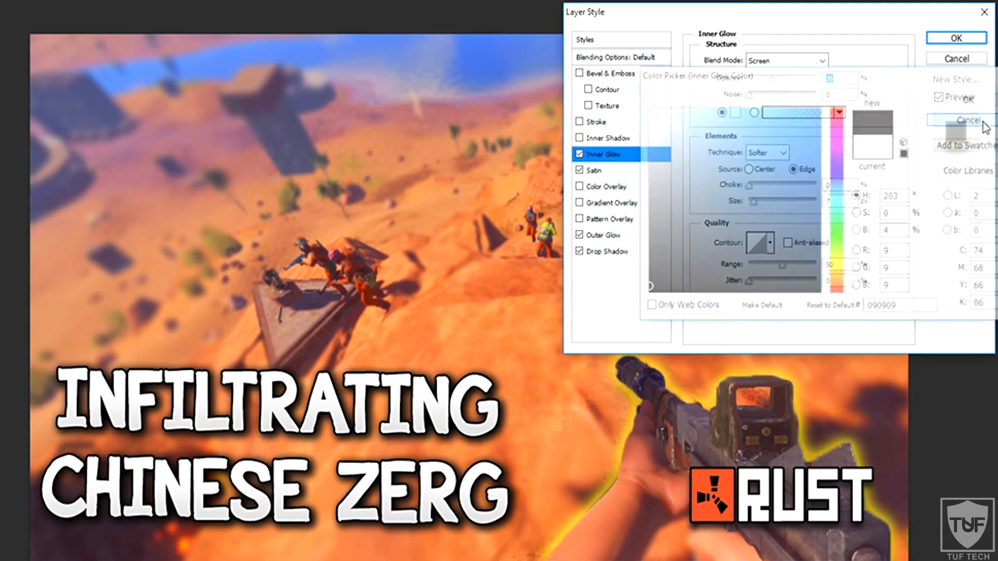
Try other colours for Layer 8's Outer Glow, ending on white (ffffff), and discard all the layer style changes.
{"action": "left_click", "coordinate": [601, 238]}
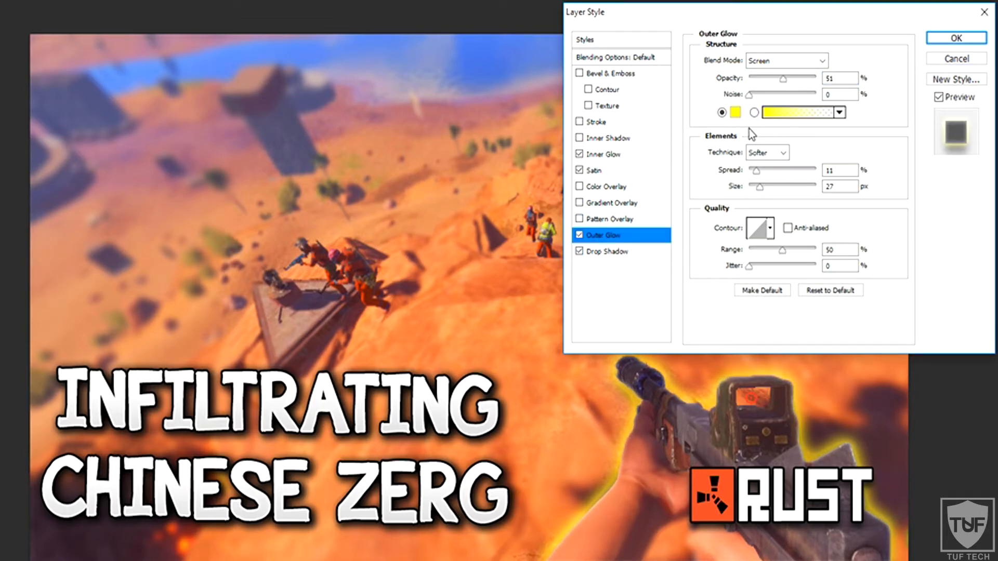
{"action": "left_click_drag", "start_coordinate": [772, 12], "coordinate": [919, 2]}
{"action": "left_click", "coordinate": [882, 94]}
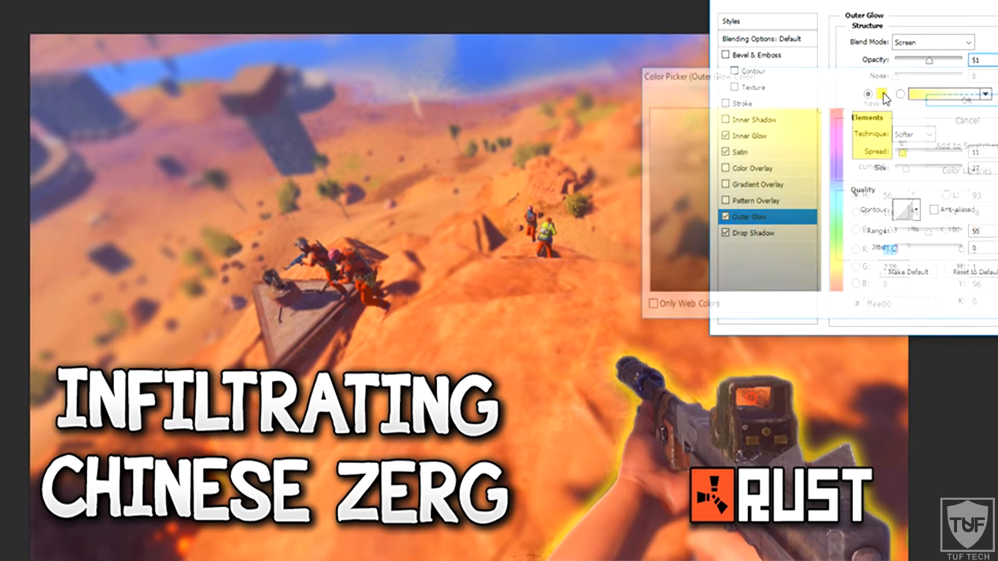
{"action": "left_click_drag", "start_coordinate": [828, 83], "coordinate": [434, 33]}
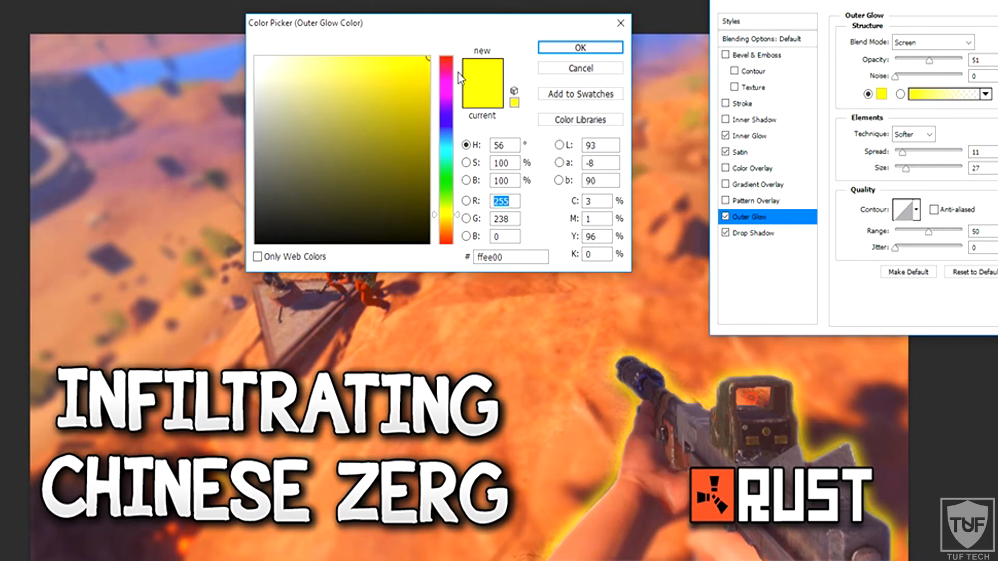
{"action": "left_click", "coordinate": [451, 57]}
{"action": "mouse_move", "coordinate": [405, 89]}
{"action": "left_mouse_down"}
{"action": "mouse_move", "coordinate": [419, 87]}
{"action": "mouse_move", "coordinate": [454, 41]}
{"action": "mouse_move", "coordinate": [451, 209]}
{"action": "mouse_move", "coordinate": [457, 148]}
{"action": "left_mouse_up"}
{"action": "left_click_drag", "start_coordinate": [385, 99], "coordinate": [227, 20]}
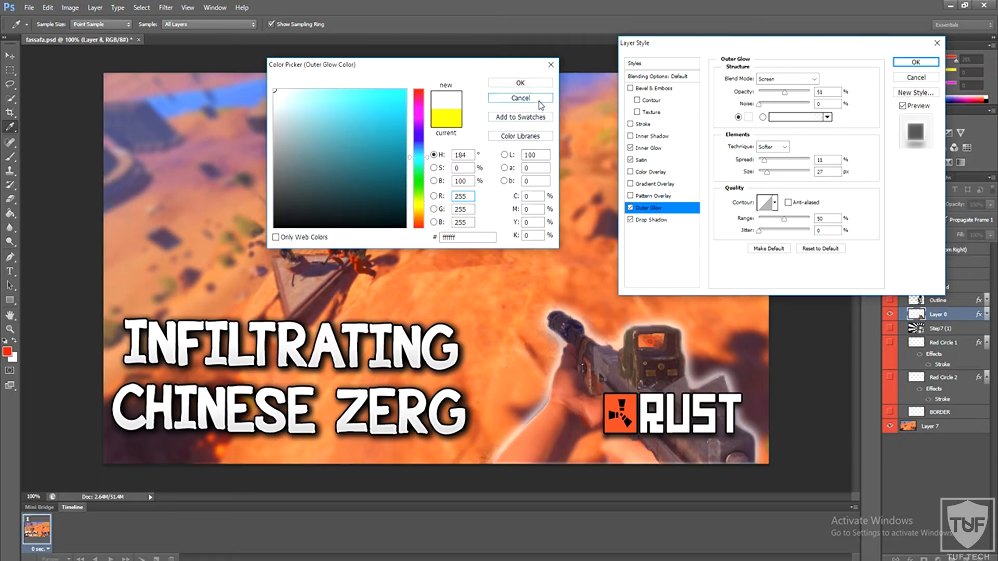
{"action": "left_click", "coordinate": [580, 69]}
{"action": "left_click", "coordinate": [923, 80]}
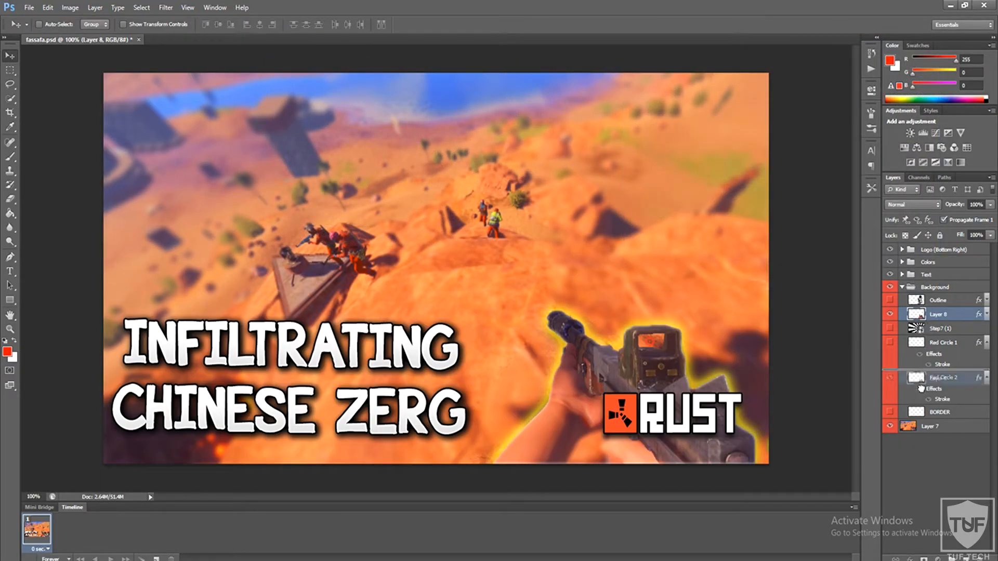
Delete Layer 8 with the rifle cutout and collapse the Background group.
{"action": "mouse_move", "coordinate": [977, 556]}
{"action": "left_mouse_down"}
{"action": "mouse_move", "coordinate": [972, 312]}
{"action": "mouse_move", "coordinate": [970, 511]}
{"action": "mouse_move", "coordinate": [981, 558]}
{"action": "left_mouse_up"}
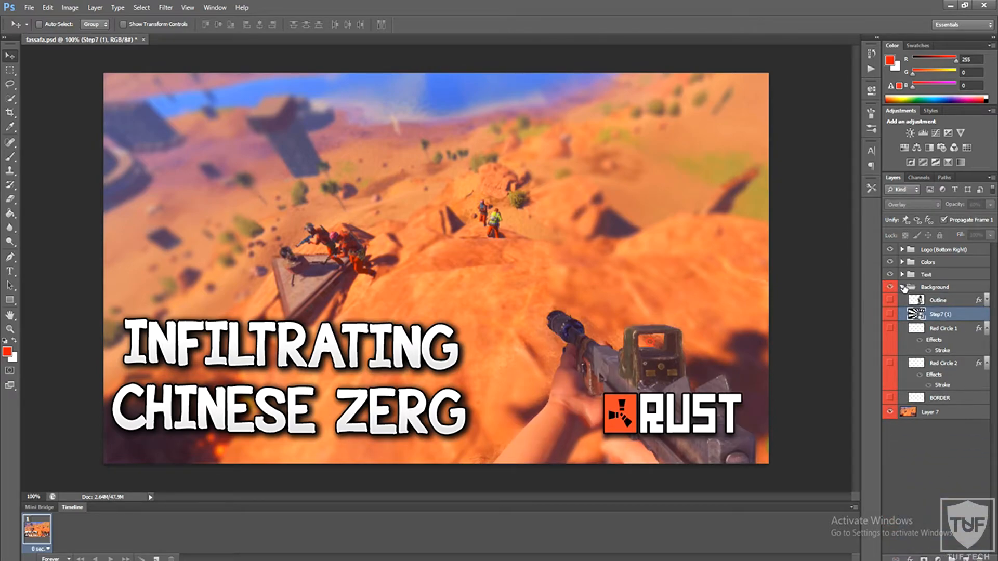
{"action": "left_click", "coordinate": [903, 287]}
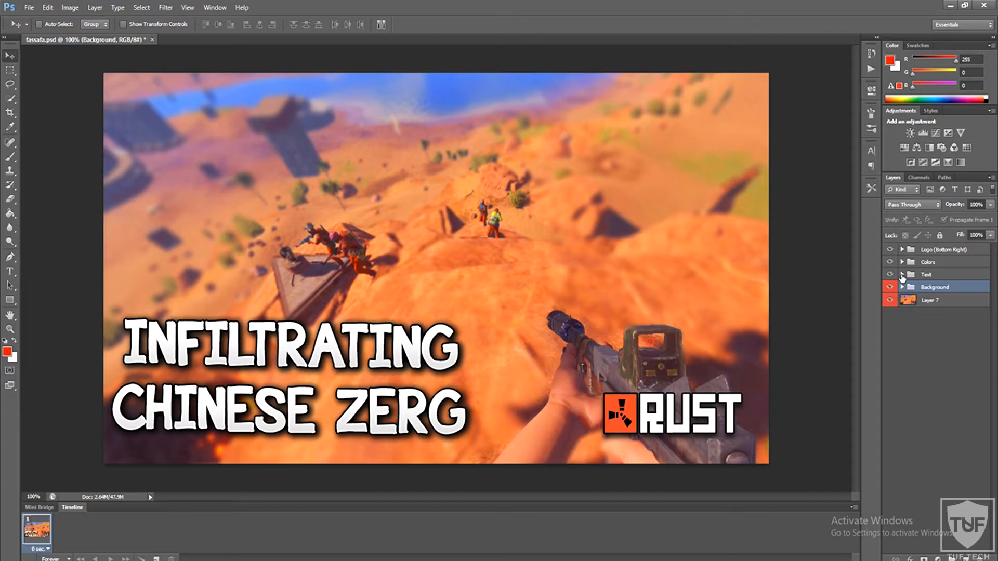
Expand the Text group and replace the thumbnail's top title line with YOUTUBE.
{"action": "left_click", "coordinate": [902, 275]}
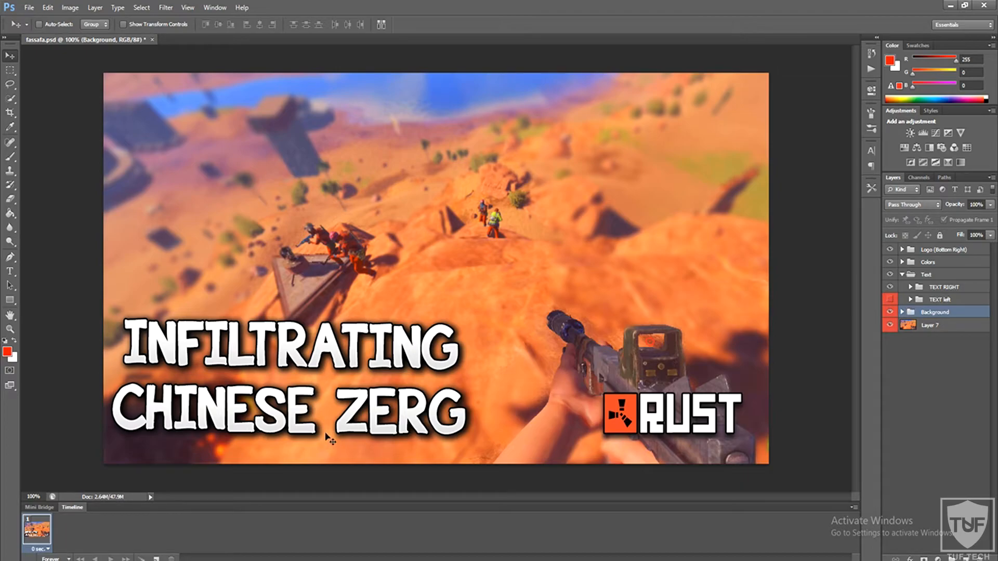
{"action": "left_click", "coordinate": [10, 271]}
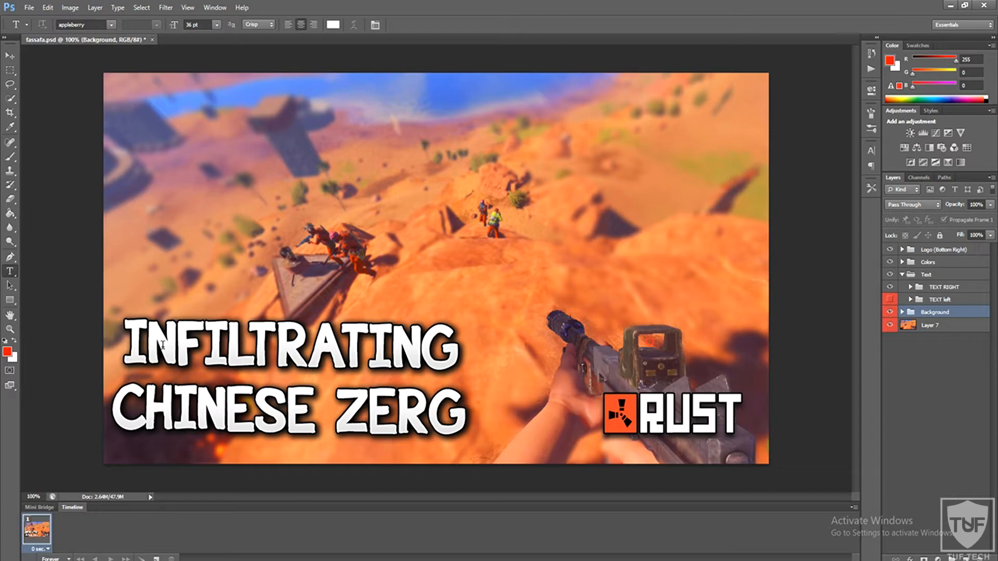
{"action": "left_click", "coordinate": [158, 346]}
{"action": "left_click_drag", "start_coordinate": [460, 345], "coordinate": [126, 343]}
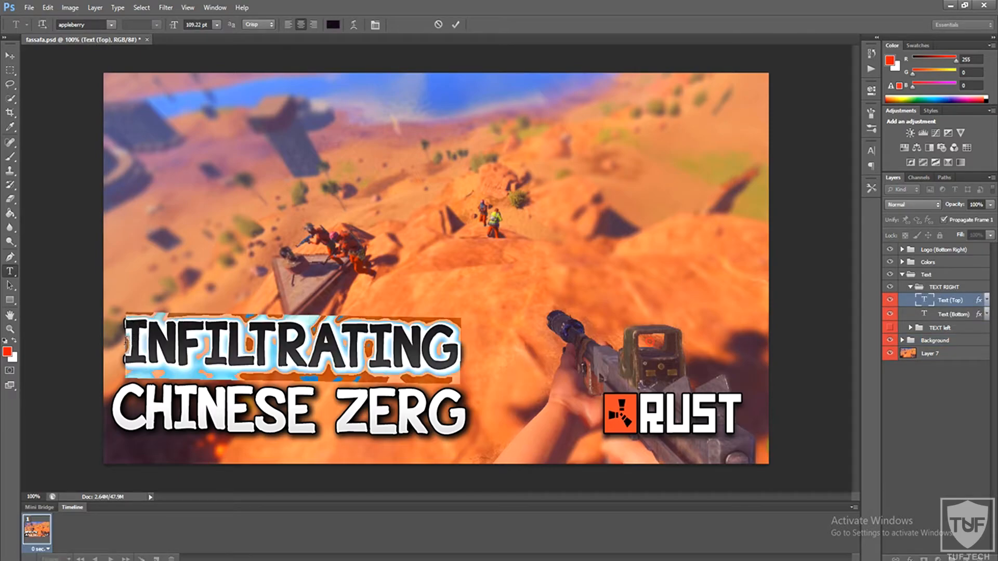
{"action": "type", "text": "YOUTUBE"}
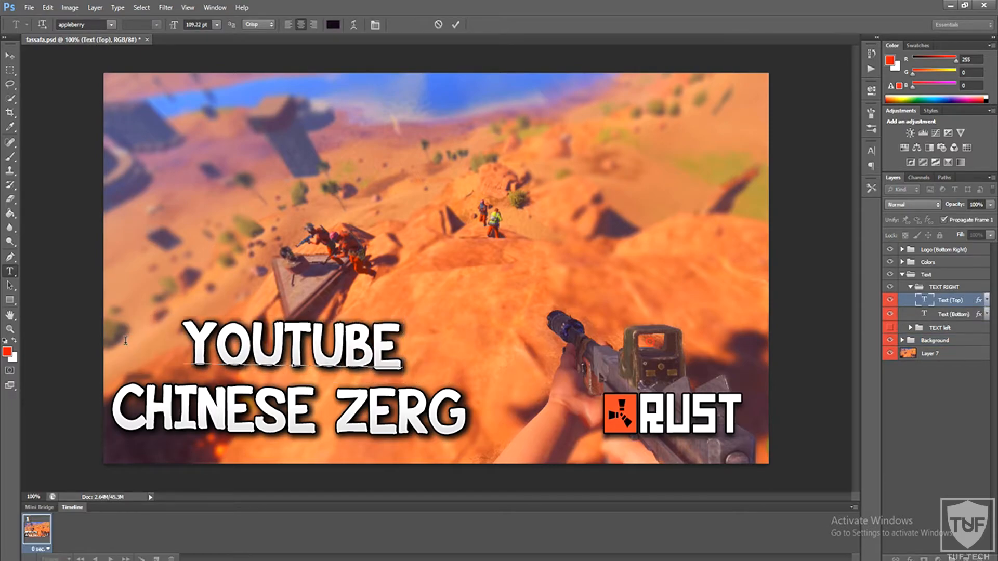
Replace the bottom title line with TEST, then try a small move with the Move tool and undo it.
{"action": "left_click", "coordinate": [146, 410]}
{"action": "left_click_drag", "start_coordinate": [122, 401], "coordinate": [467, 411]}
{"action": "type", "text": "TEST"}
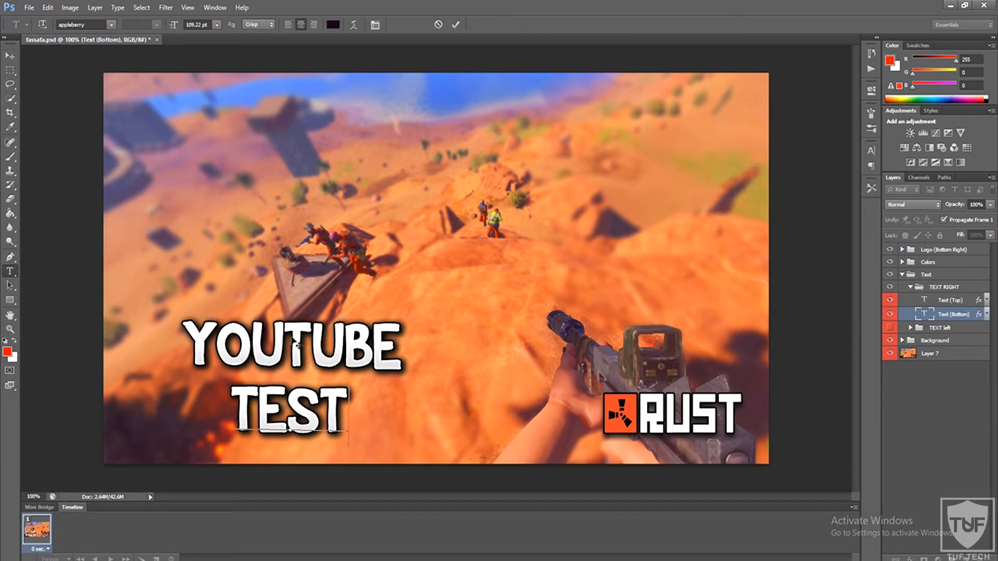
{"action": "left_click", "coordinate": [10, 55]}
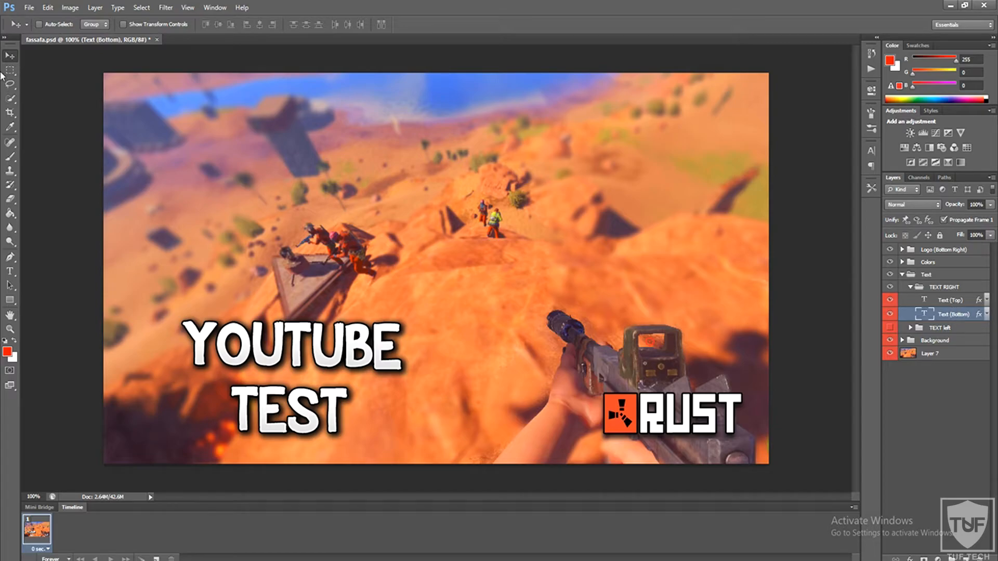
{"action": "left_click_drag", "start_coordinate": [306, 298], "coordinate": [321, 272]}
{"action": "key", "text": "ctrl+z"}
Mirror the Layer 7 background image horizontally with Free Transform, keeping its size and position.
{"action": "left_click", "coordinate": [913, 355]}
{"action": "key", "text": "ctrl+t"}
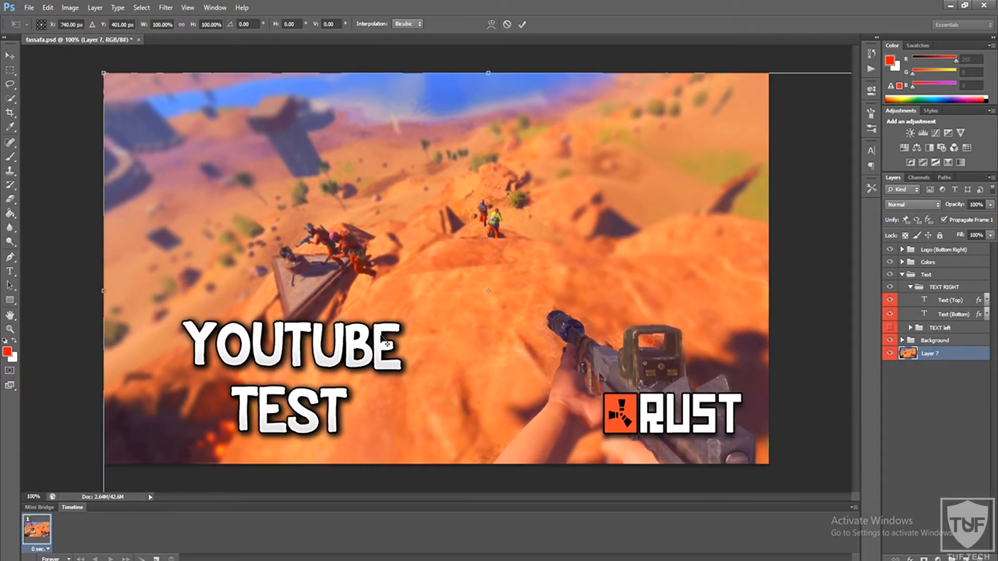
{"action": "scroll", "coordinate": [411, 318], "scroll_direction": "down", "scroll_amount": 5}
{"action": "left_click_drag", "start_coordinate": [707, 279], "coordinate": [231, 248]}
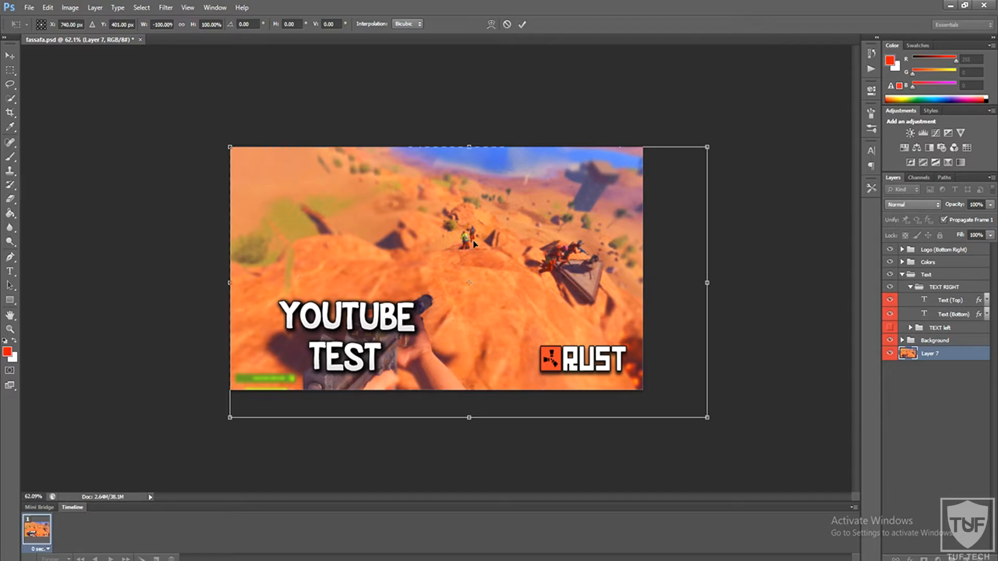
{"action": "key", "text": "Return"}
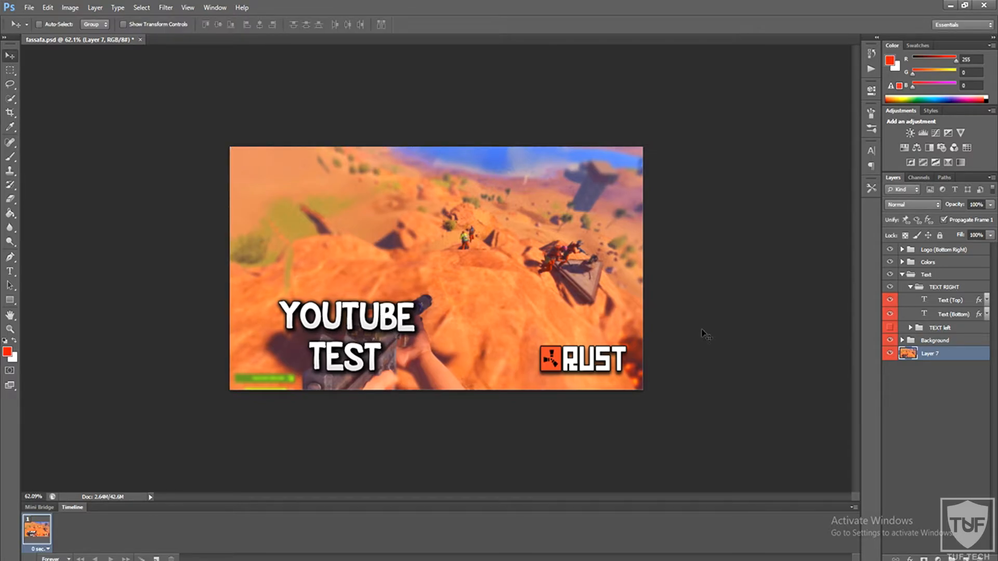
Move the TEXT RIGHT group across to the right side of the thumbnail, over the Rust logo.
{"action": "left_click", "coordinate": [937, 288]}
{"action": "left_click_drag", "start_coordinate": [264, 221], "coordinate": [486, 232]}
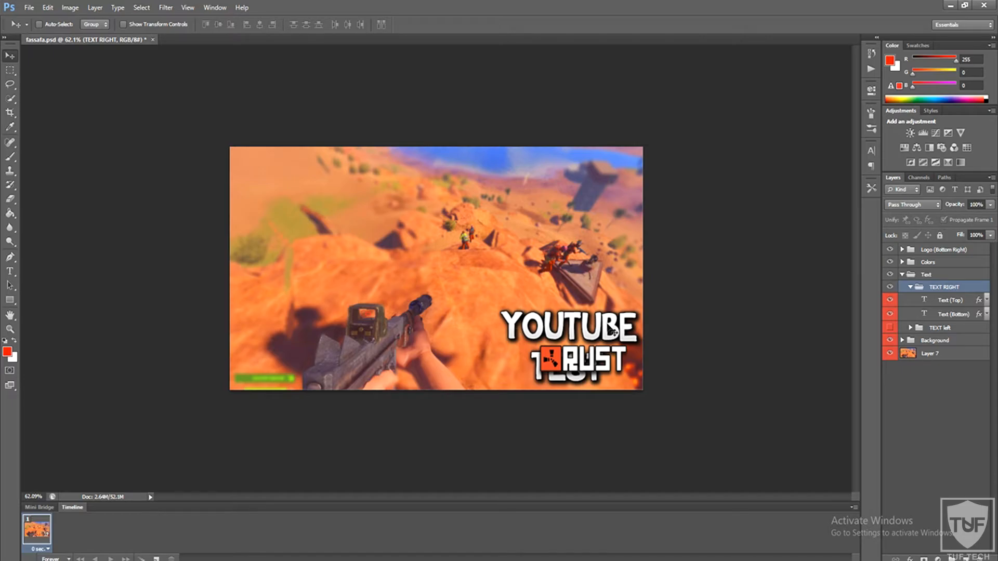
Undo the TEXT RIGHT group's move and the horizontal mirroring of the background image.
{"action": "key", "text": "ctrl+alt+z"}
{"action": "key", "text": "ctrl+alt+z"}
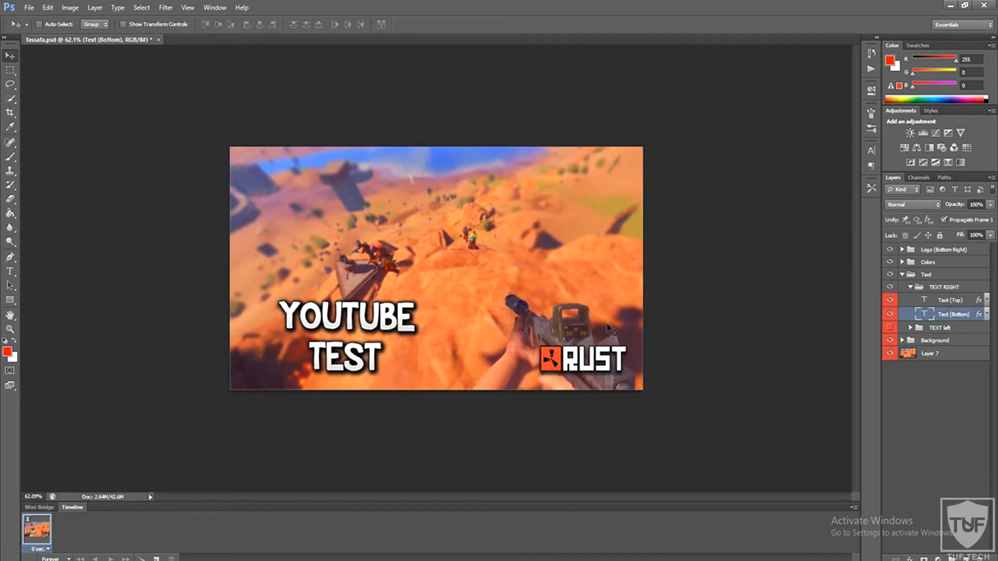
Examine the bottom text line's layer effects, including the overlays, inner glow, inner shadow and stroke, and look at the Gradient Overlay presets.
{"action": "scroll", "coordinate": [475, 291], "scroll_direction": "up", "scroll_amount": 2}
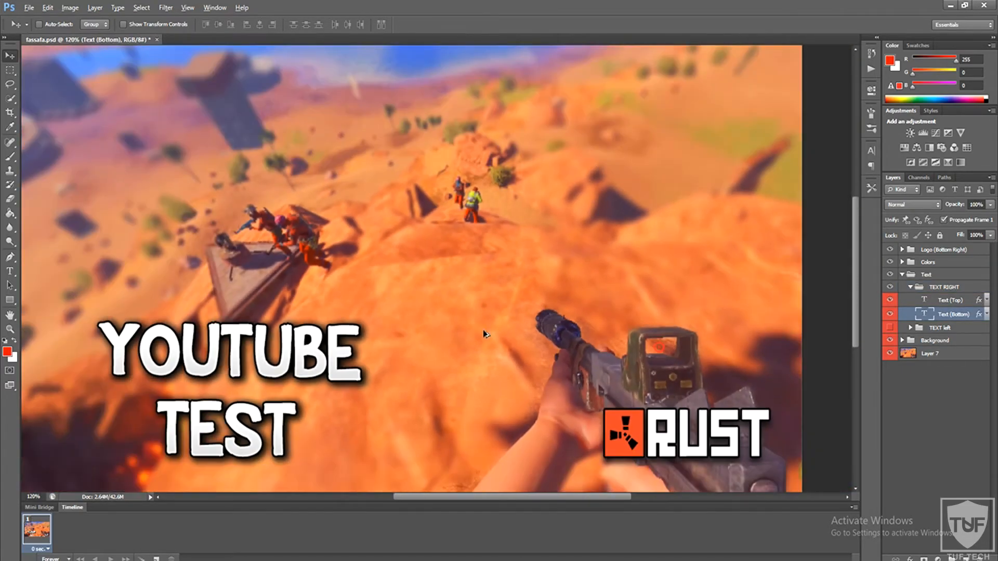
{"action": "scroll", "coordinate": [509, 330], "scroll_direction": "down", "scroll_amount": 1}
{"action": "right_click", "coordinate": [935, 315]}
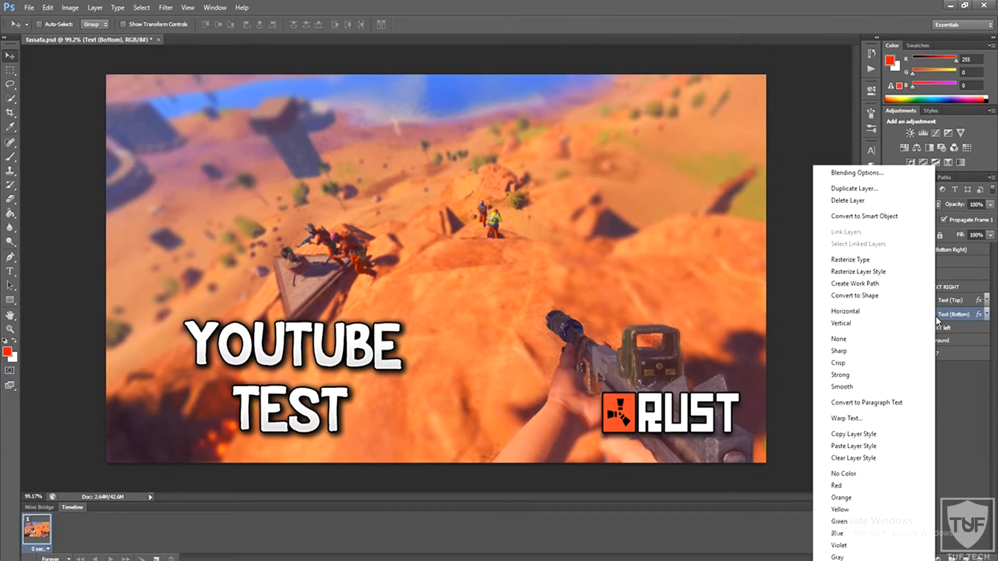
{"action": "left_click", "coordinate": [850, 177]}
{"action": "left_click", "coordinate": [651, 172]}
{"action": "left_click", "coordinate": [653, 184]}
{"action": "left_click", "coordinate": [648, 149]}
{"action": "left_click", "coordinate": [649, 136]}
{"action": "left_click", "coordinate": [646, 125]}
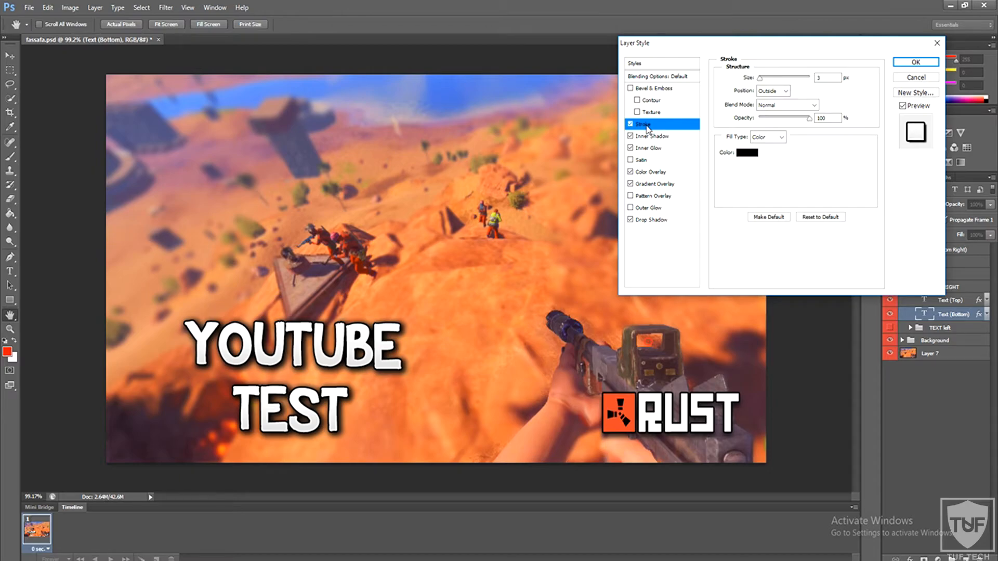
{"action": "left_click", "coordinate": [650, 186]}
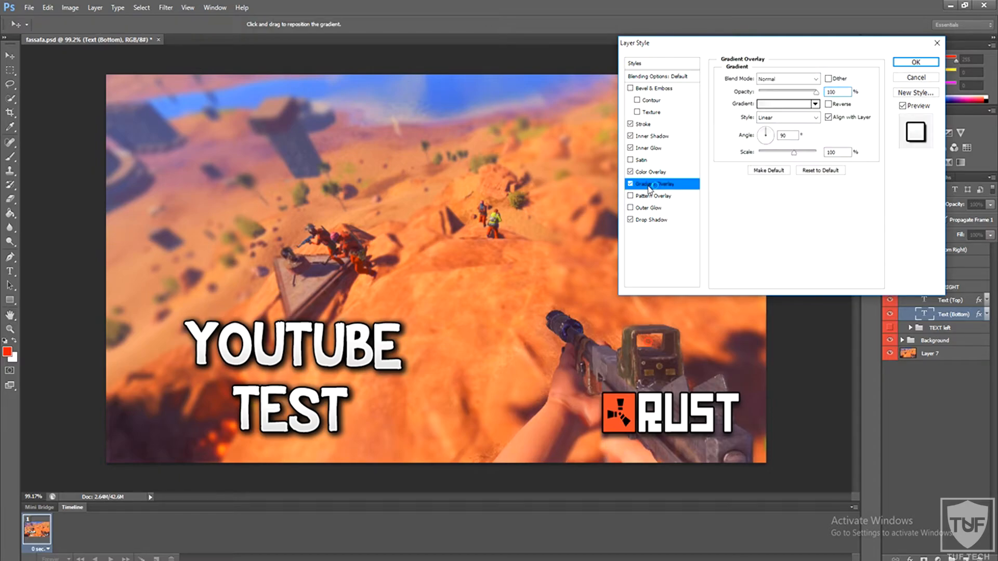
{"action": "left_click", "coordinate": [815, 104]}
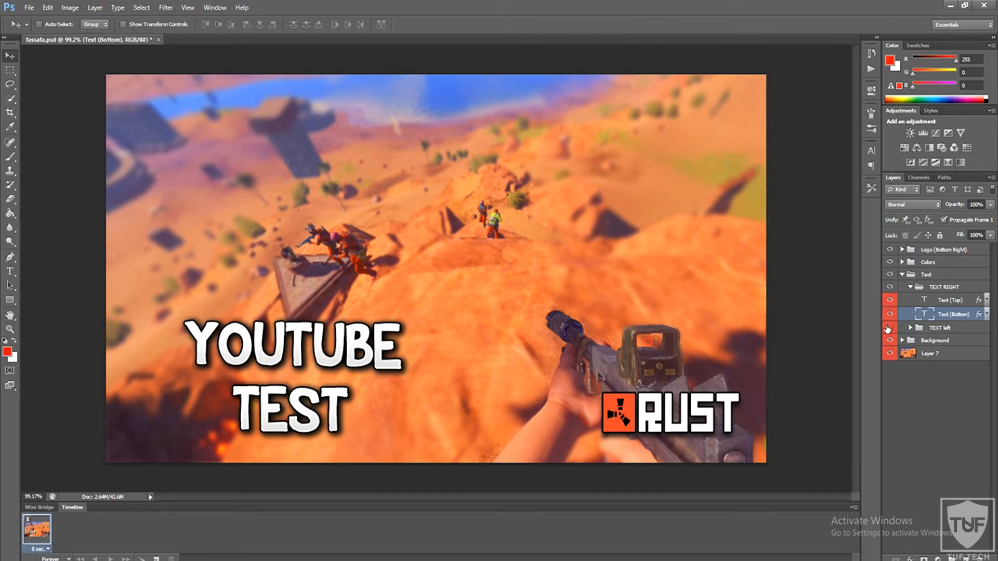
Show the TEXT left group in place of TEXT RIGHT and move it slightly up over the background.
{"action": "left_click", "coordinate": [888, 328]}
{"action": "left_click", "coordinate": [891, 289]}
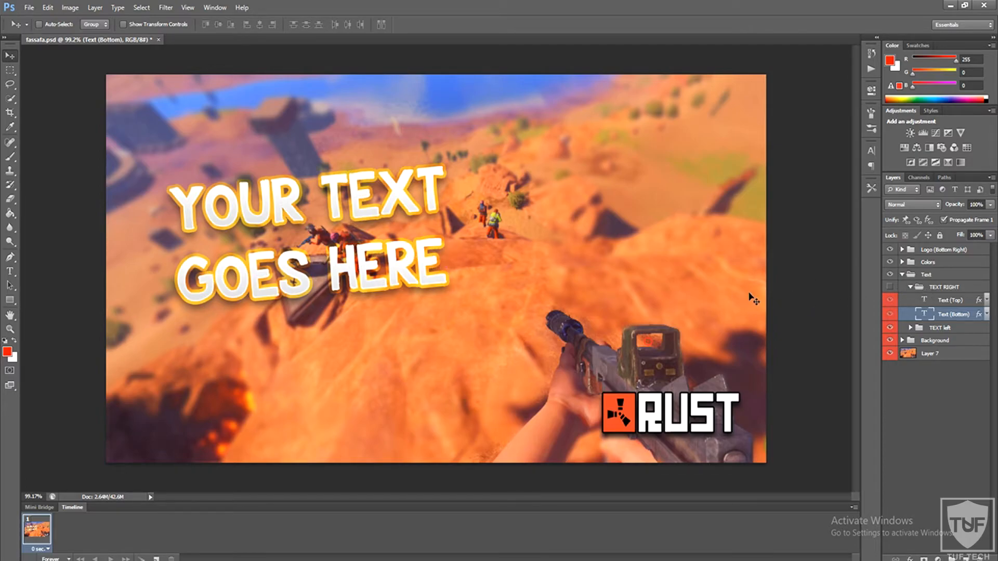
{"action": "left_click", "coordinate": [945, 326]}
{"action": "left_click_drag", "start_coordinate": [329, 206], "coordinate": [326, 180]}
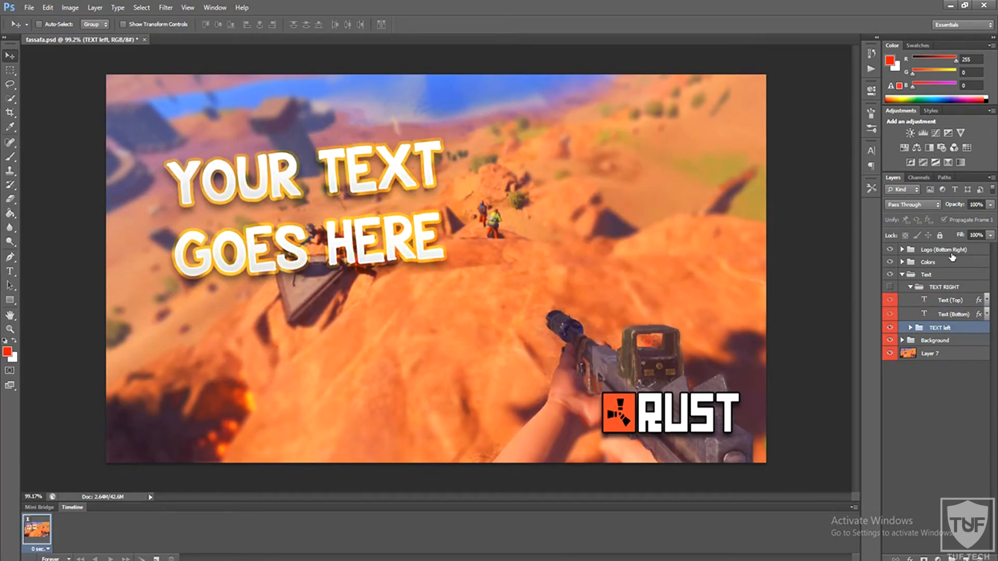
Try a dark brown Gradient Overlay preset on the top text line of the TEXT left group, then discard the style change.
{"action": "left_click", "coordinate": [910, 329]}
{"action": "right_click", "coordinate": [946, 341]}
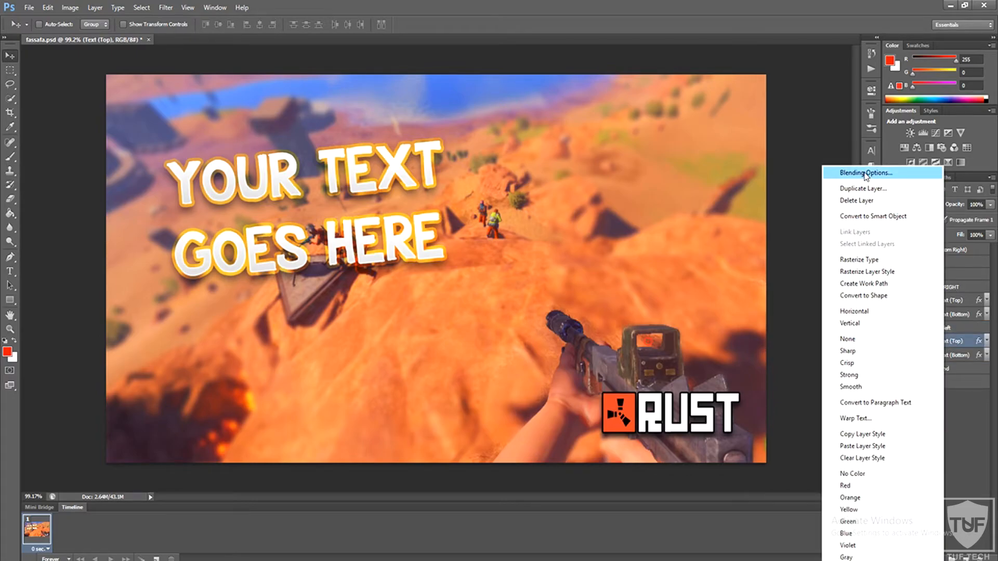
{"action": "key", "text": "Escape"}
{"action": "left_click", "coordinate": [654, 181]}
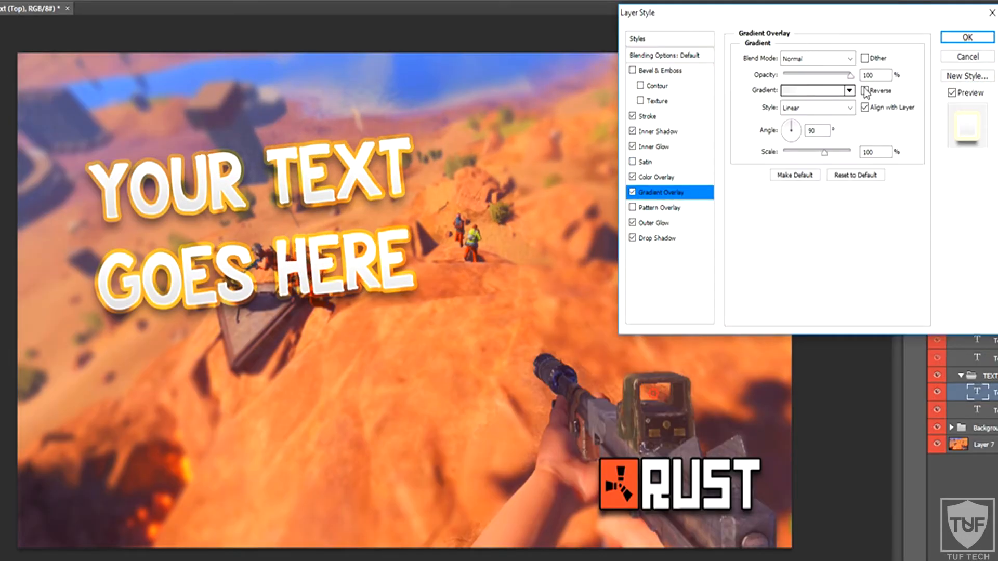
{"action": "left_click", "coordinate": [849, 90]}
{"action": "left_click", "coordinate": [816, 162]}
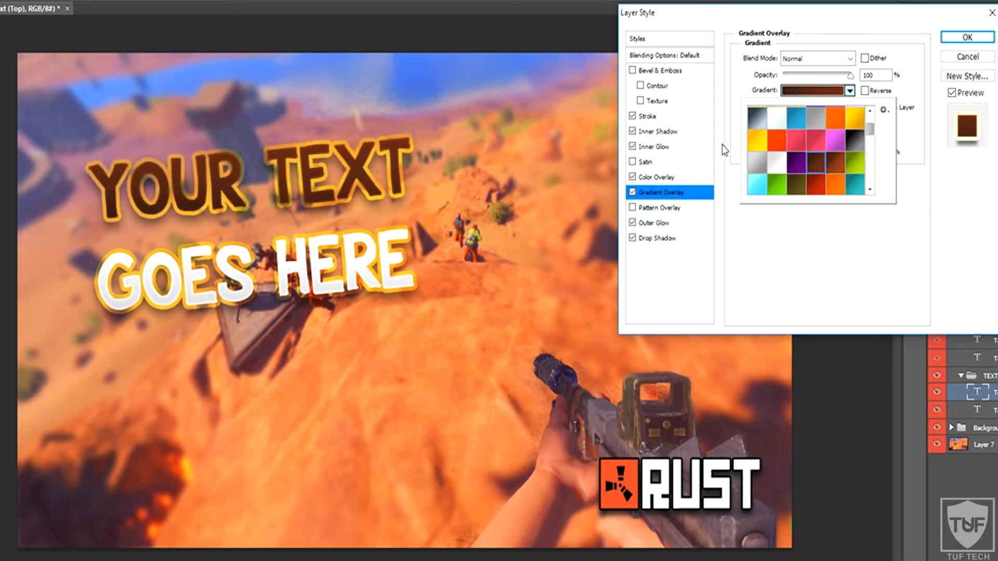
{"action": "left_click", "coordinate": [633, 118]}
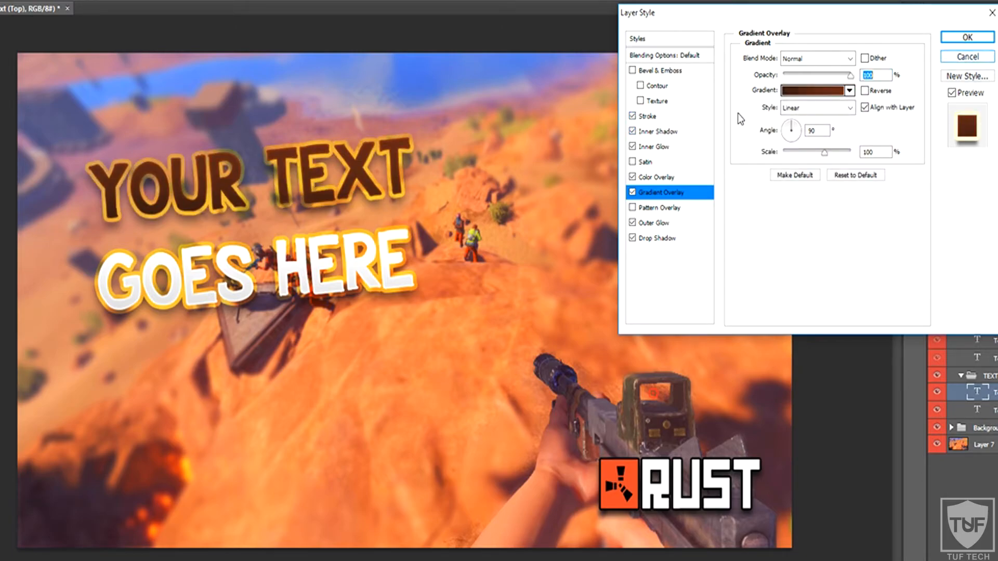
{"action": "left_click", "coordinate": [966, 55]}
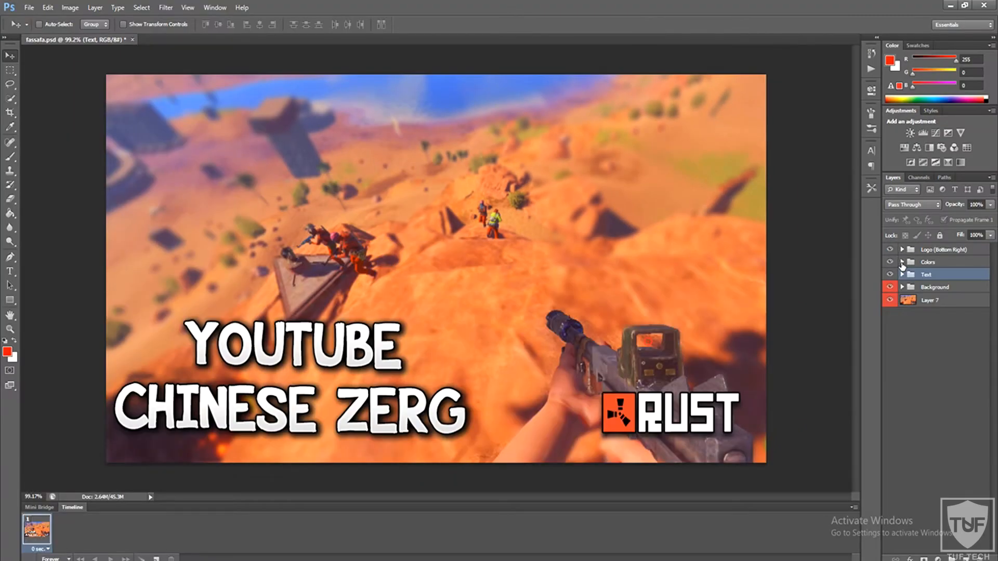
Expand the Colors group, make the Change Color adjustment layer visible and open its Hue/Saturation settings.
{"action": "left_click", "coordinate": [902, 263]}
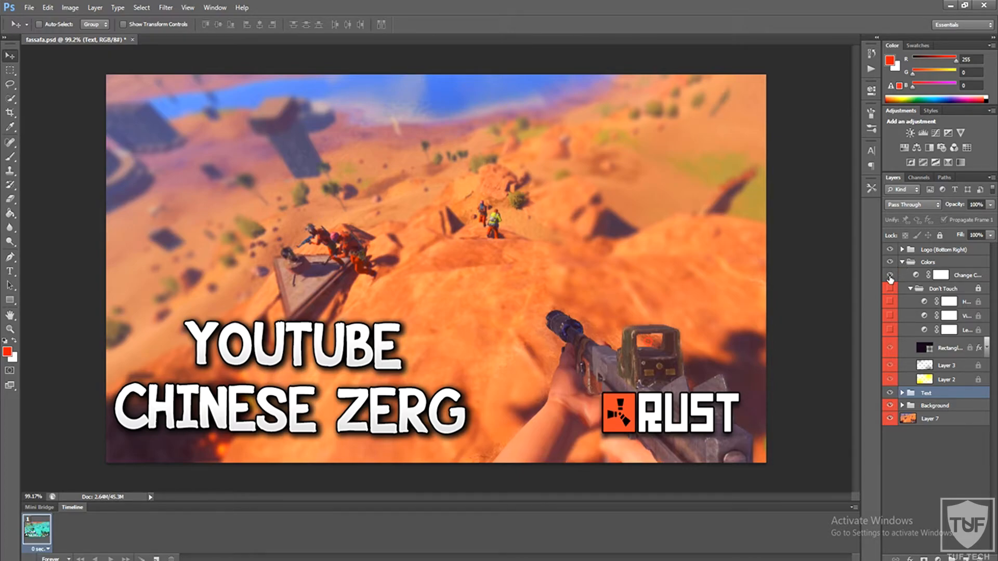
{"action": "left_click", "coordinate": [890, 275]}
{"action": "left_click", "coordinate": [940, 274]}
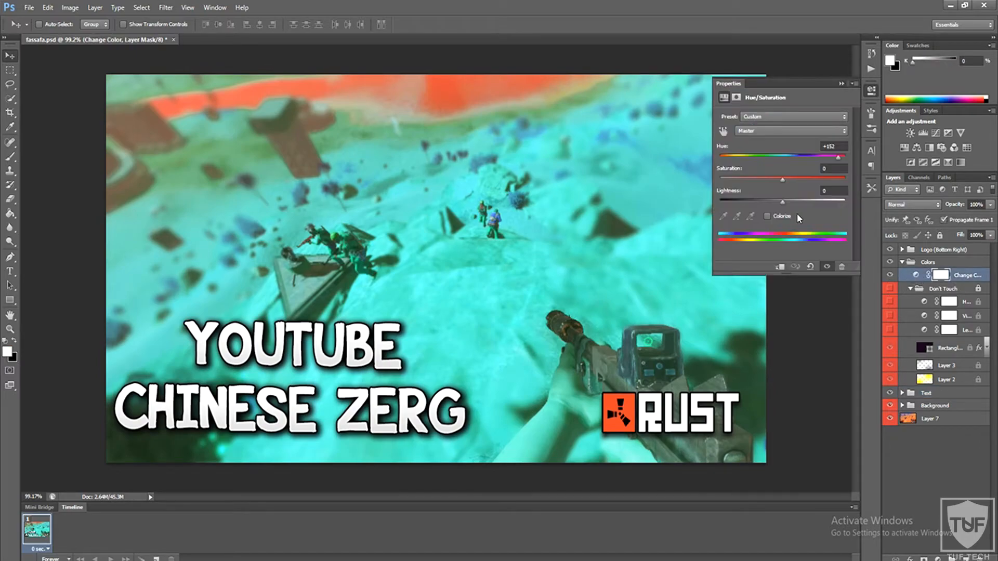